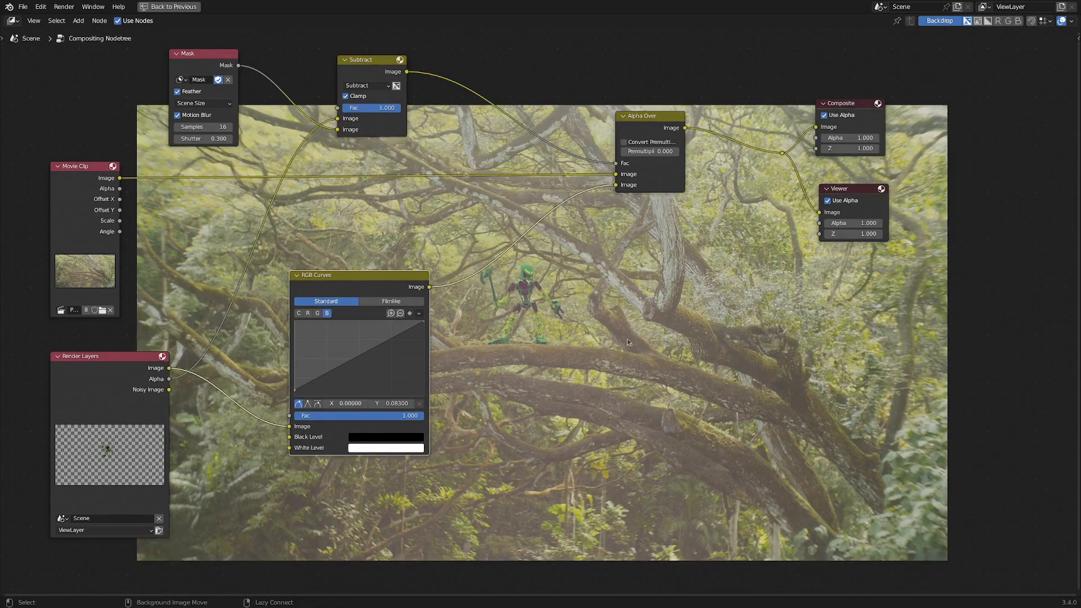
Move the RGB Curves node down out of the way and shift the backdrop up and left.
left_click_drag(364, 279, 380, 437)
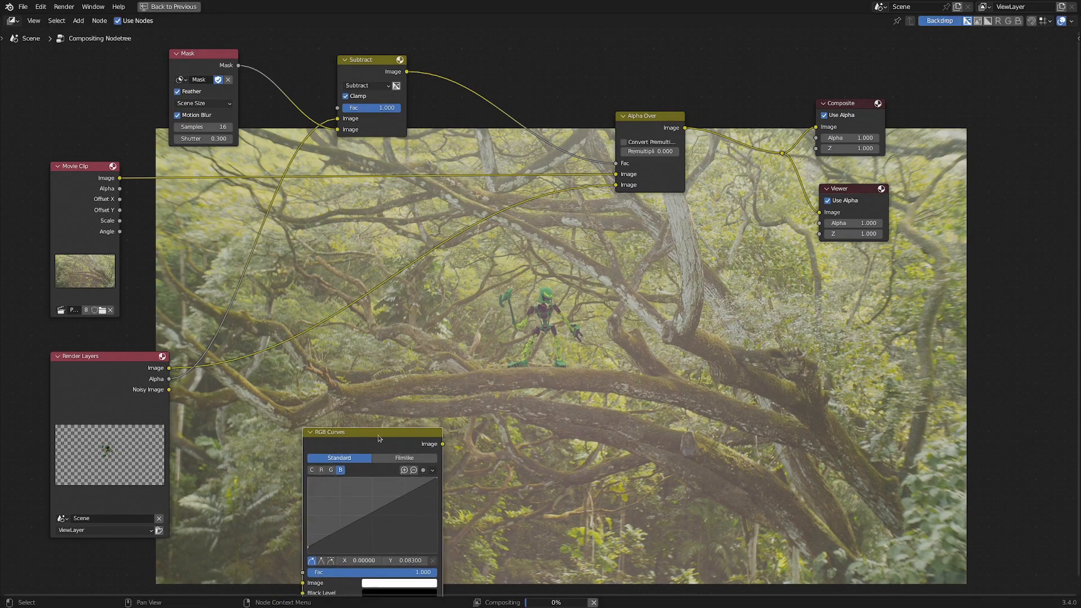
scroll(512, 421, "up", 1)
middle_click_drag(611, 426, 601, 420)
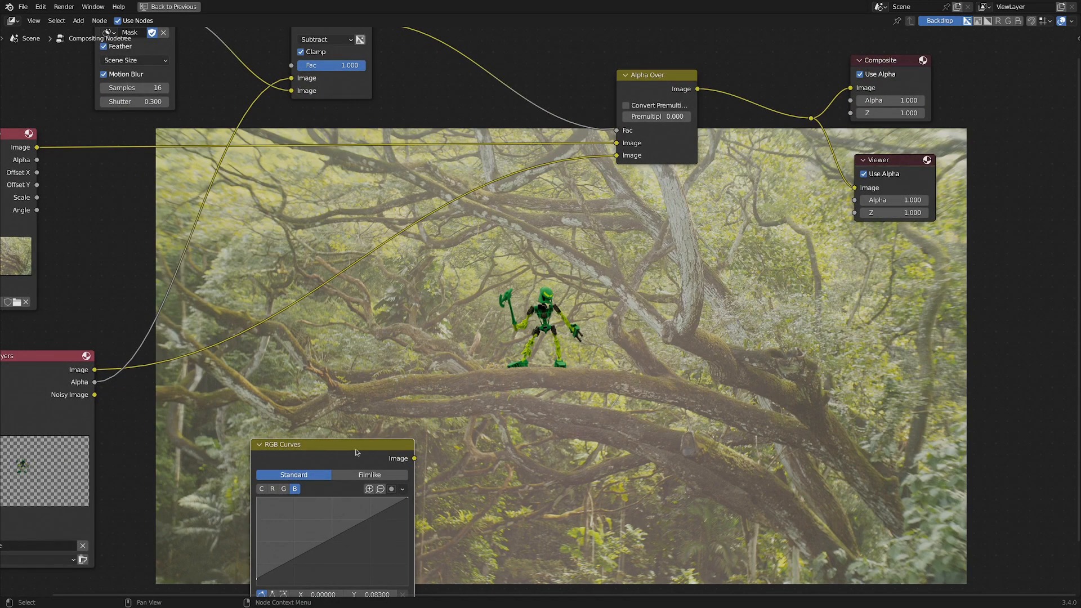
middle_click_drag(547, 372, 636, 345)
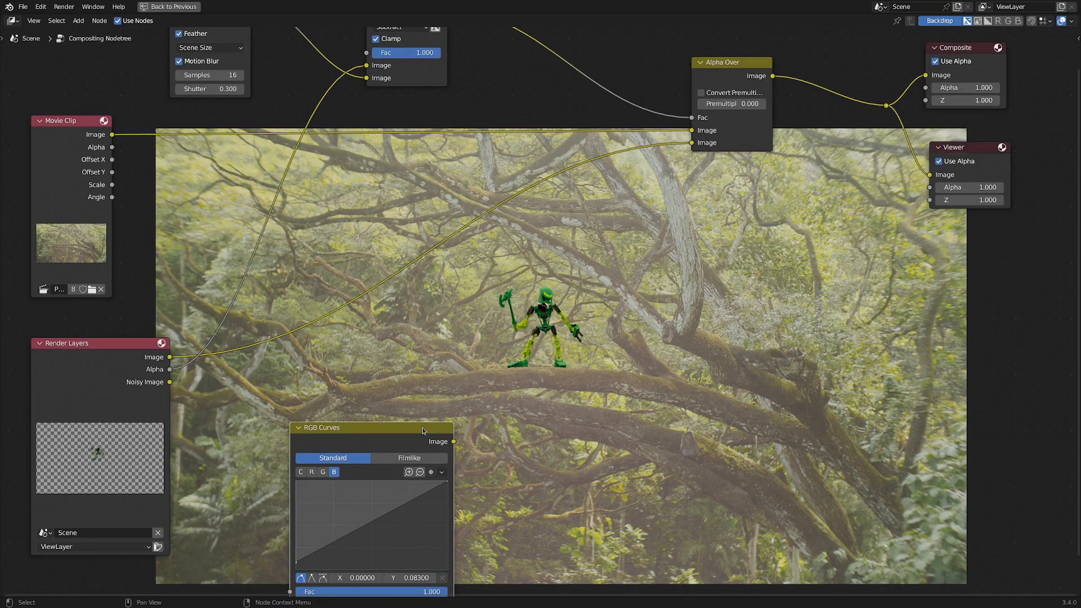
left_click_drag(422, 428, 421, 455)
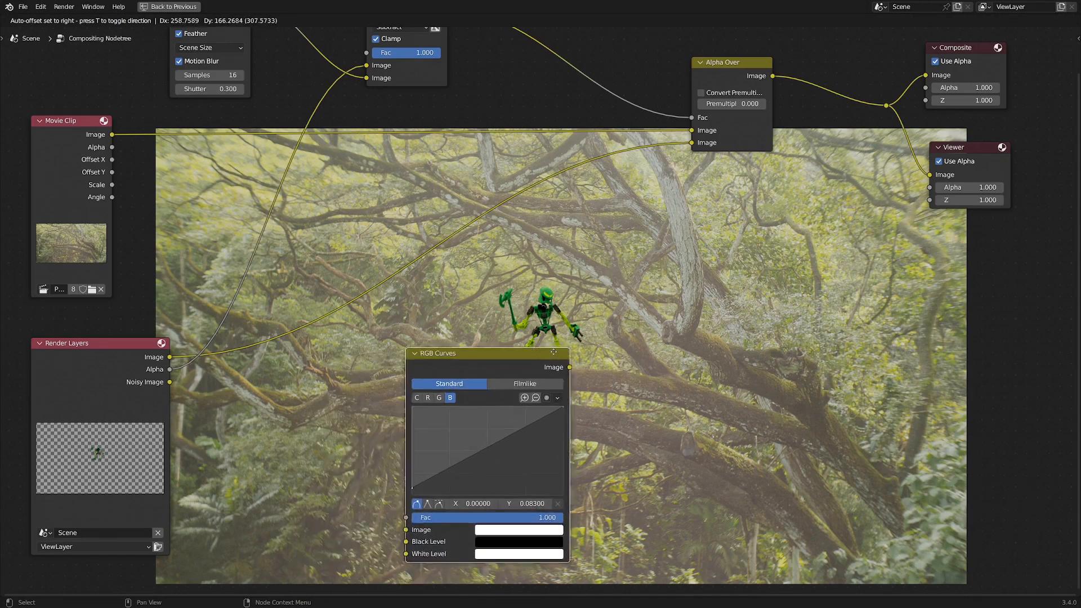
middle_click_drag(616, 280, 512, 238, "alt")
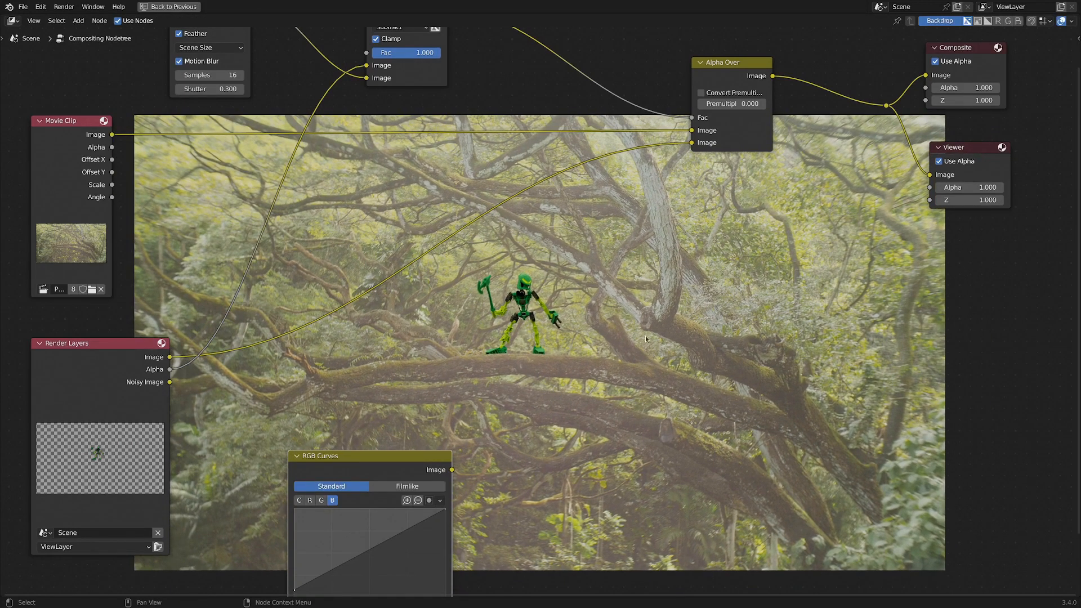
Zoom the forest backdrop to fill the editor and bring the RGB Curves node up beside the robot.
key("alt+v")
key("alt+v")
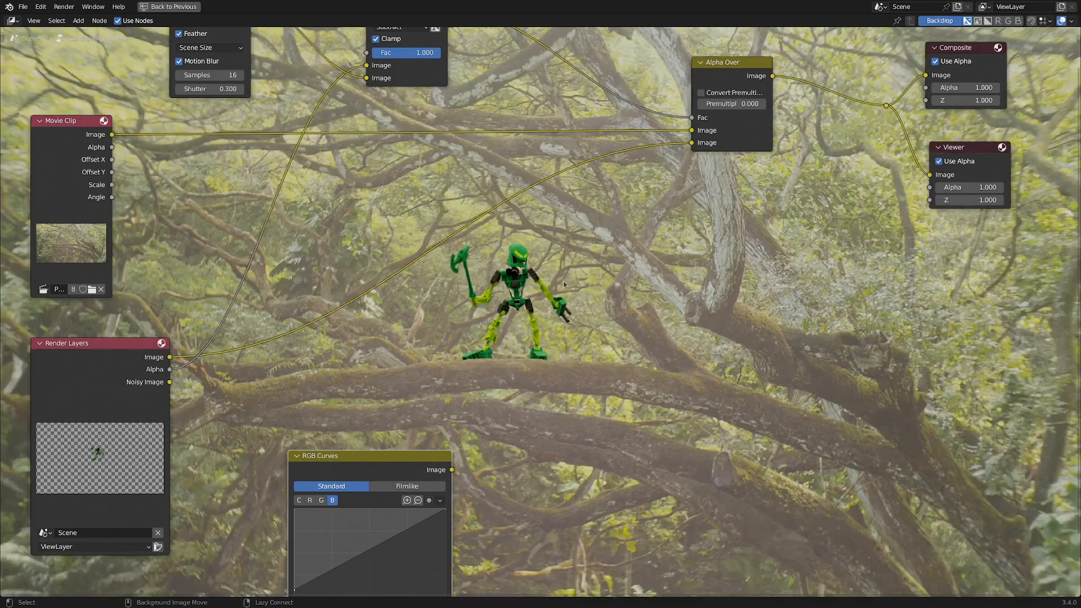
key("alt+v")
key("alt+v")
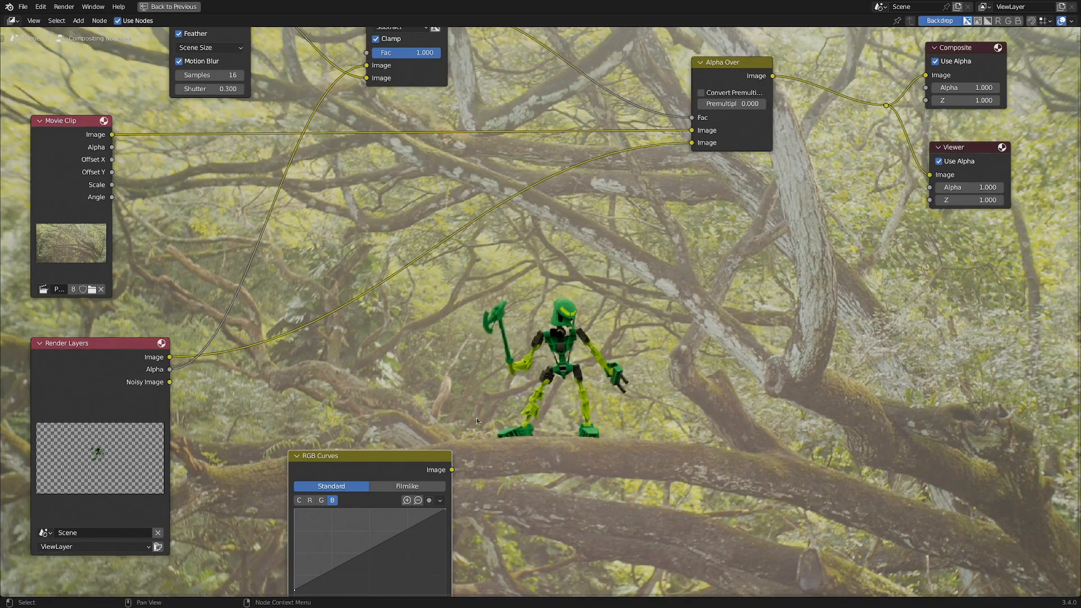
mouse_move(406, 464)
left_mouse_down()
mouse_move(673, 268)
mouse_move(340, 180)
mouse_move(398, 257)
left_mouse_up()
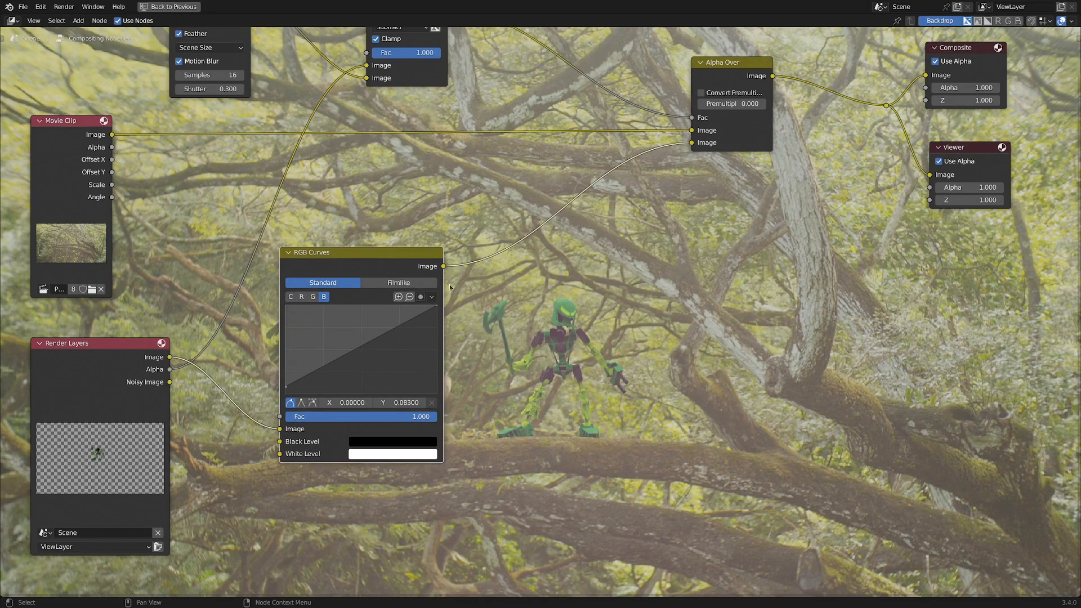
key("g")
left_click(500, 330)
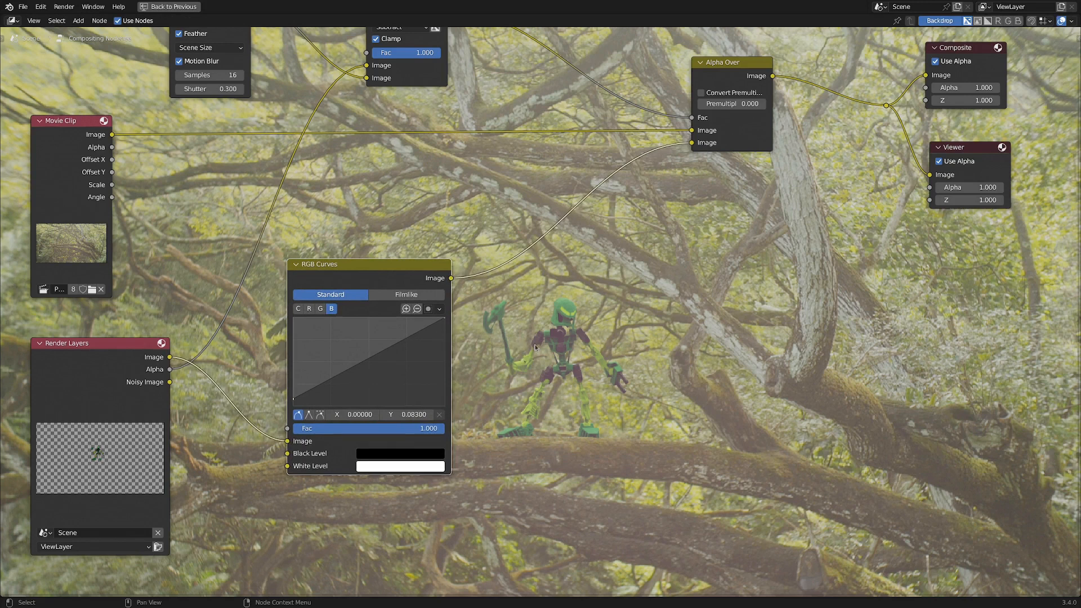
Dissolve the RGB Curves node keeping its links, frame all nodes and tidy Movie Clip, Alpha Over and Render Layers.
left_click_drag(374, 272, 391, 276)
key("ctrl+x")
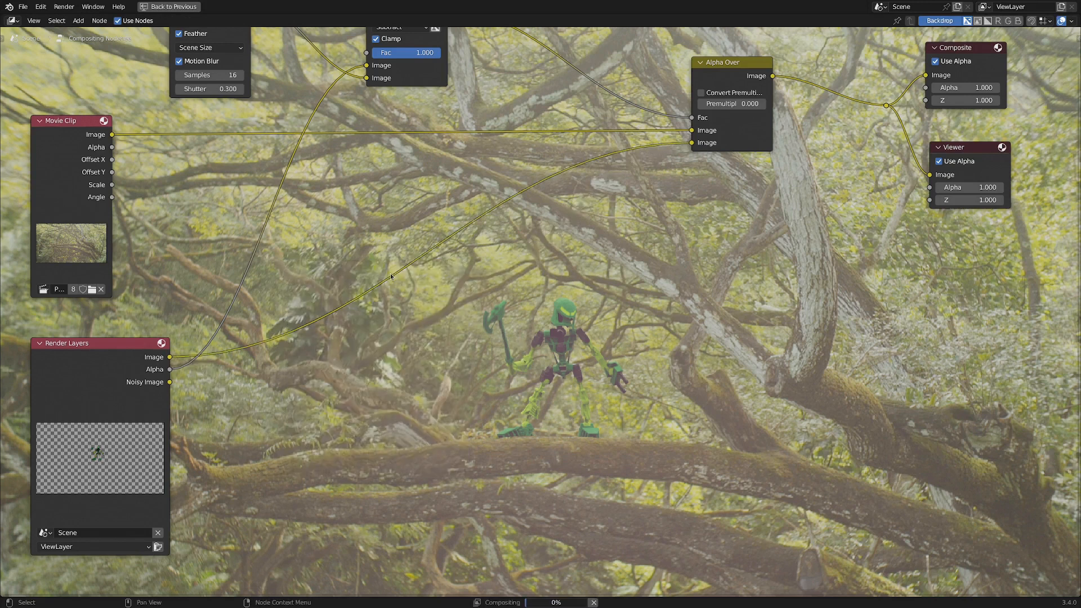
key("Home")
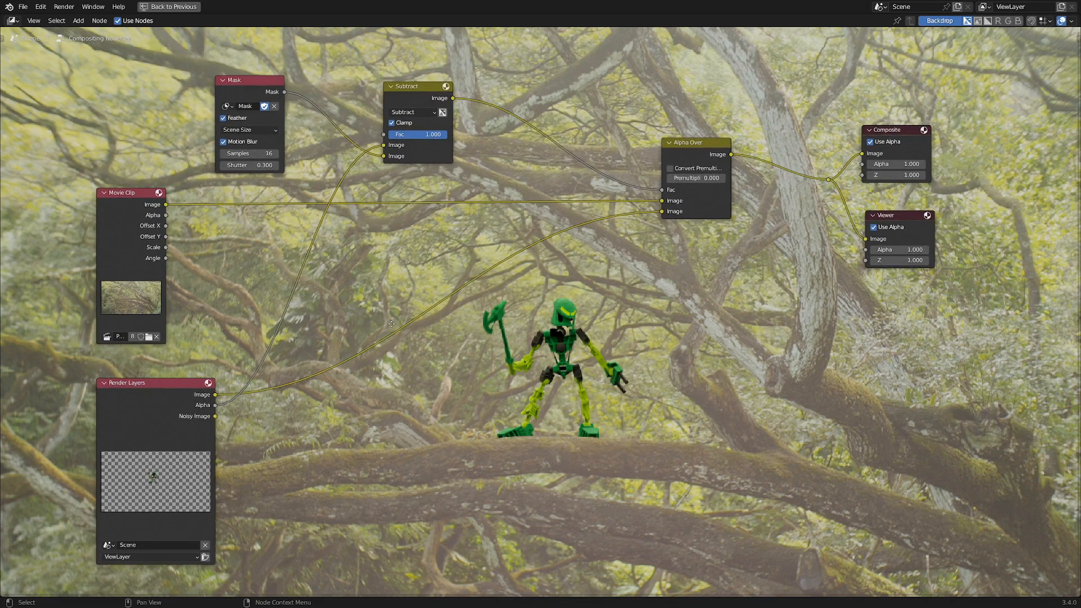
left_click_drag(123, 262, 158, 277)
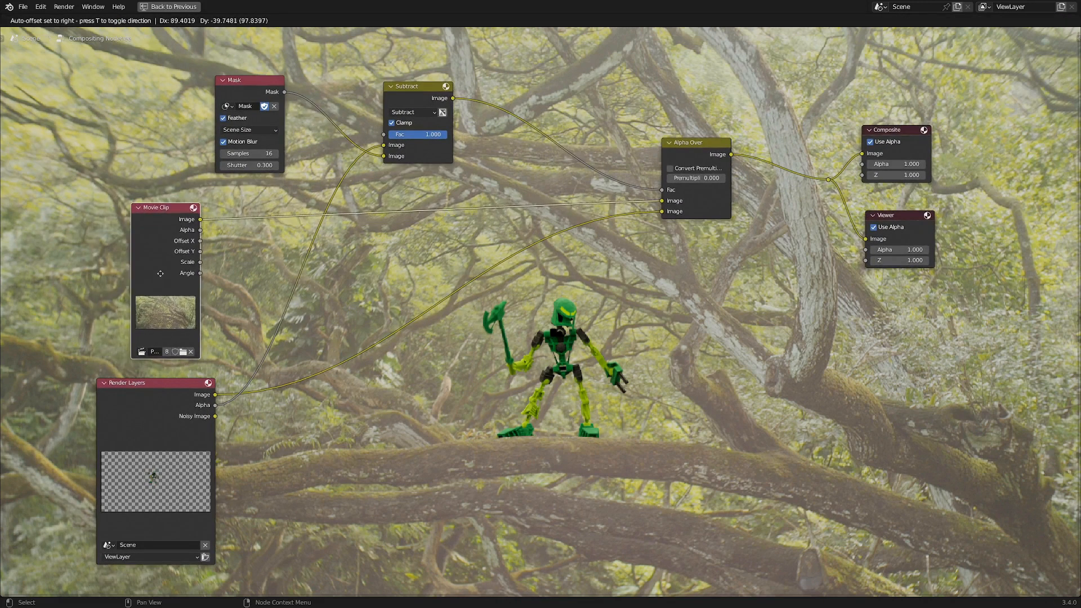
left_click_drag(678, 150, 653, 173)
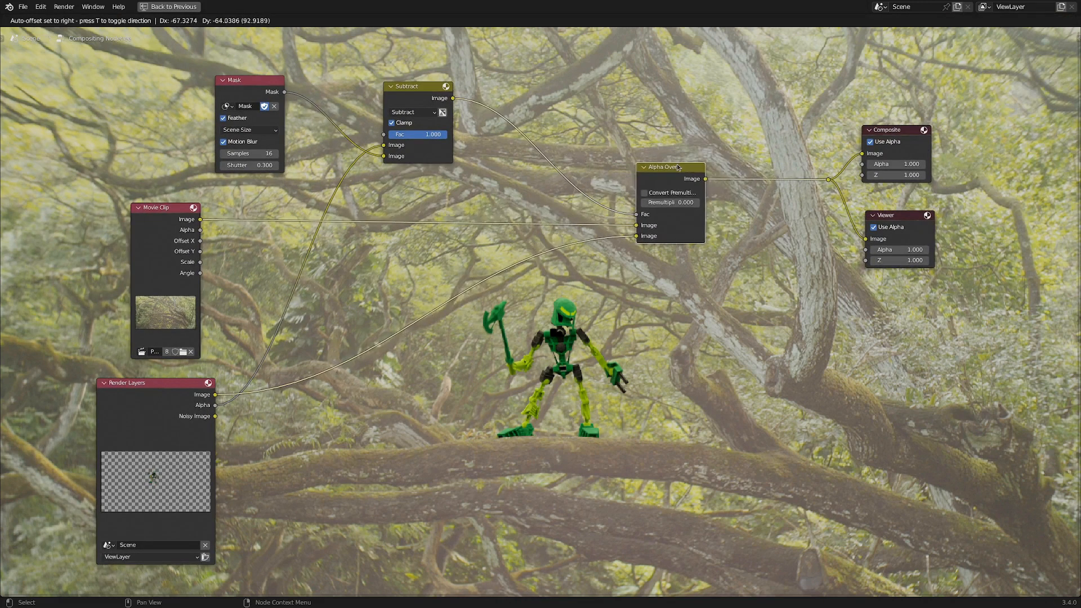
left_click_drag(129, 421, 141, 411)
Preview the Render Layers, Movie Clip, Mask and Alpha Over outputs in the viewer in turn.
left_click(157, 408, "ctrl+shift")
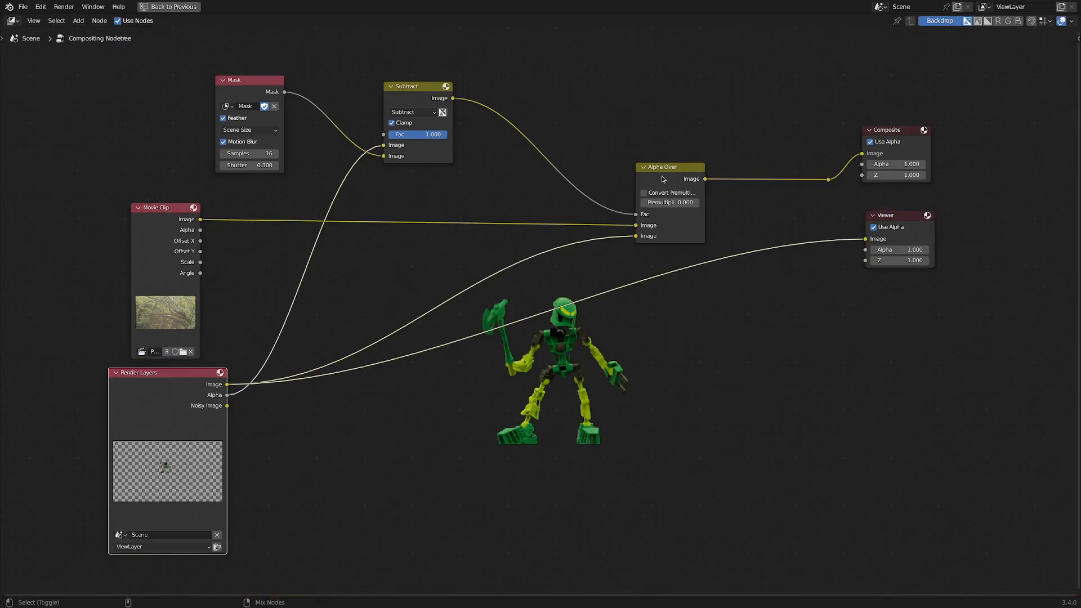
left_click(155, 236, "ctrl+shift")
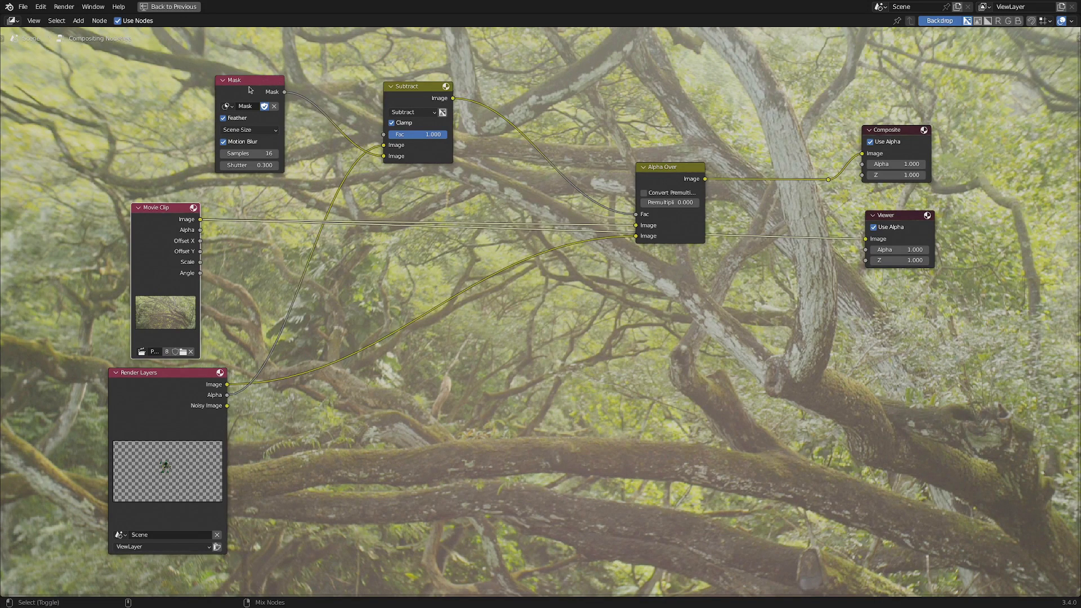
left_click(249, 89, "ctrl+shift")
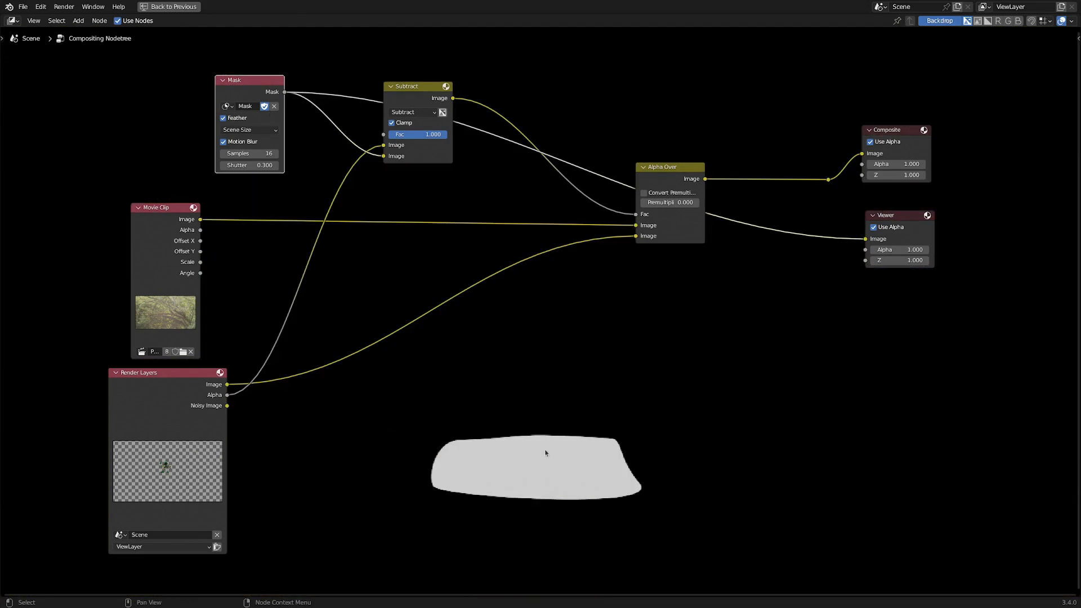
left_click(690, 172, "ctrl+shift")
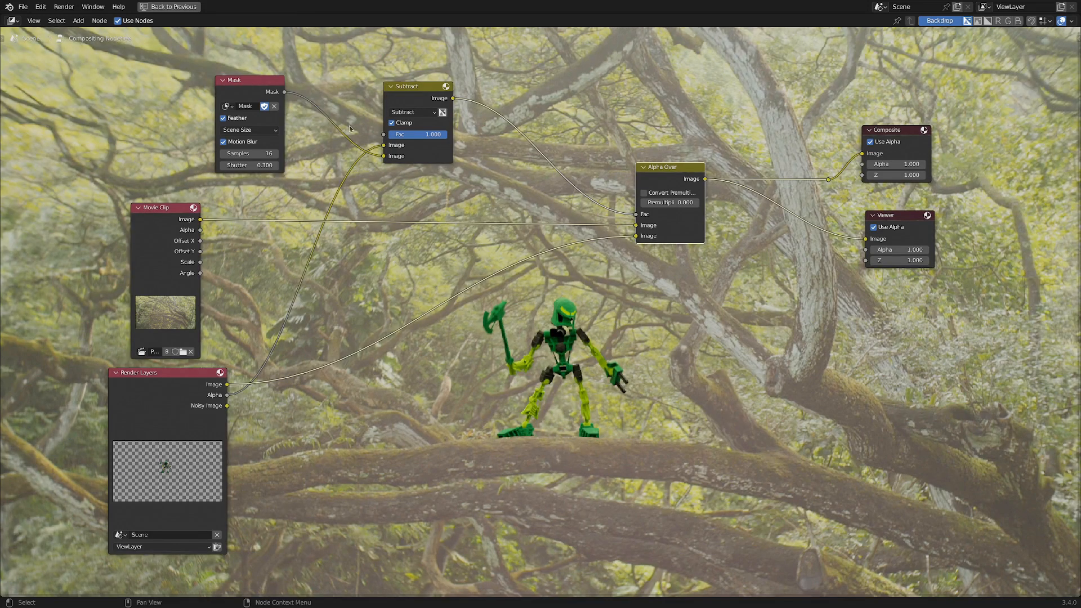
Reposition the Subtract and Alpha Over nodes while re-checking the Render Layers and Mask previews.
left_click_drag(398, 96, 414, 108)
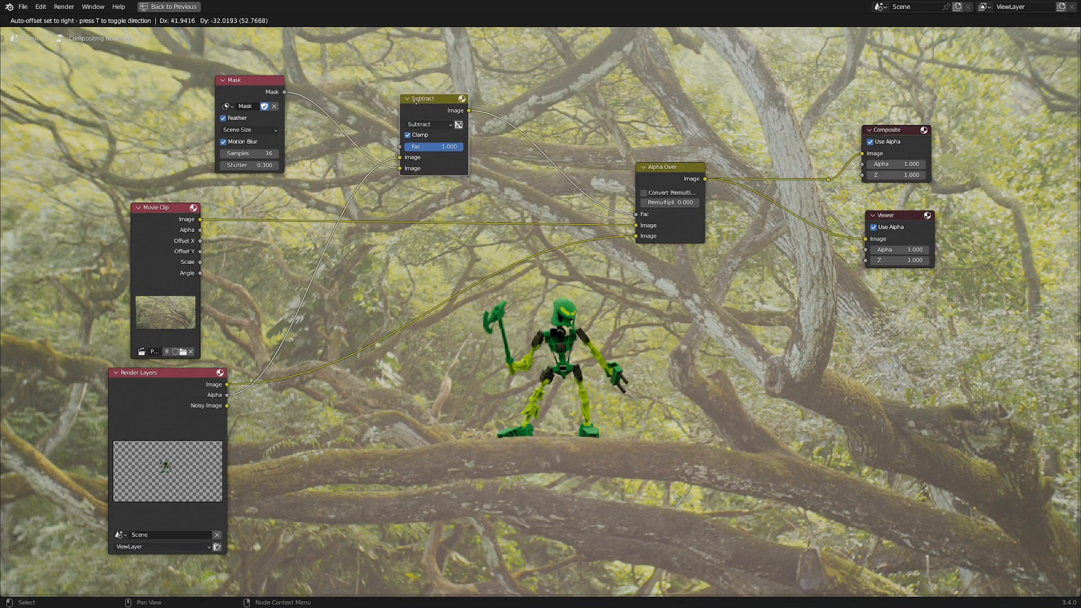
left_click(227, 395, "ctrl+shift")
left_click(243, 107, "ctrl+shift")
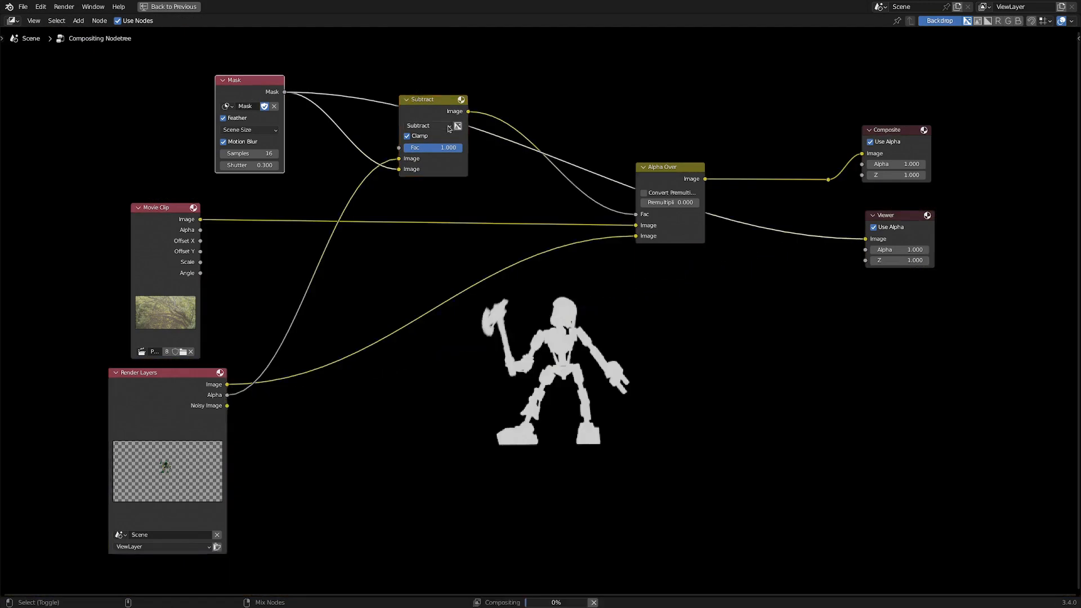
mouse_move(413, 107)
left_mouse_down()
mouse_move(405, 88)
mouse_move(416, 94)
left_mouse_up()
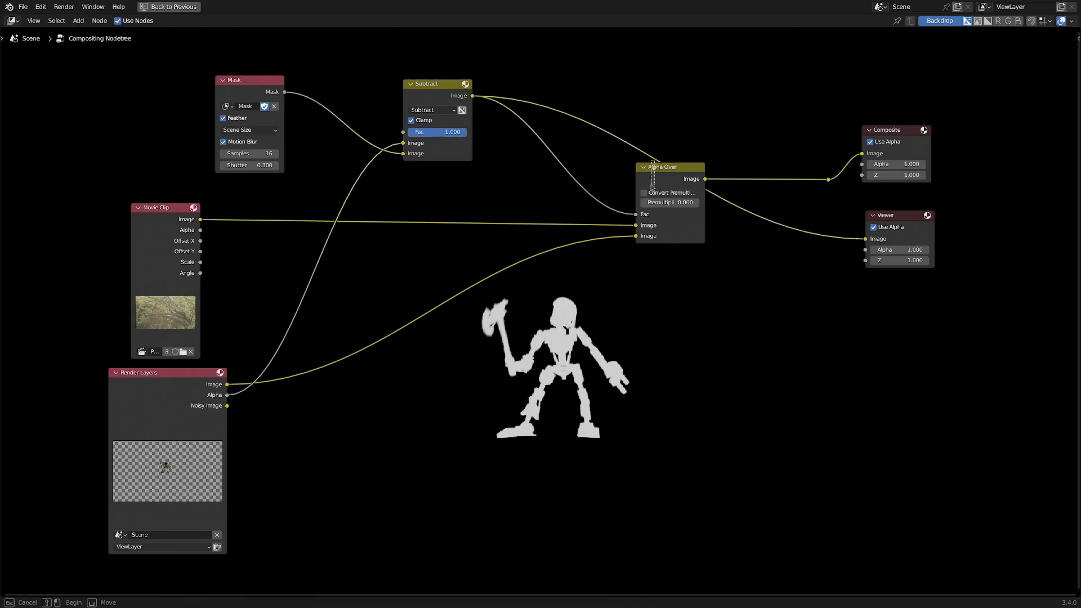
left_click_drag(679, 170, 664, 186)
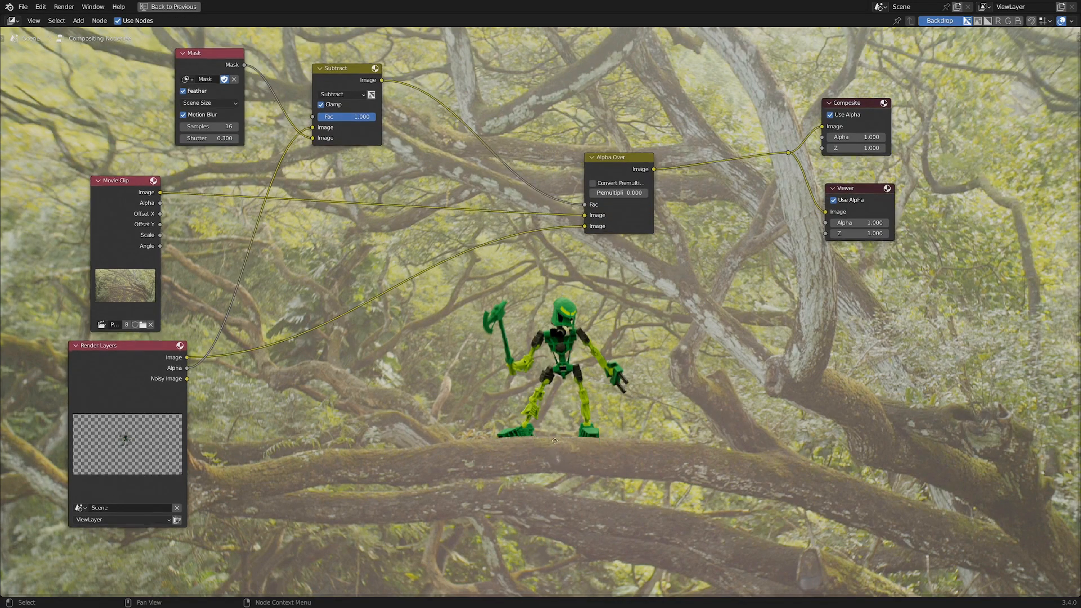
scroll(583, 422, "down", 1, "shift")
Insert a new RGB Curves node between Render Layers and Alpha Over and lift its black point to about 0.2.
right_click_drag(451, 138, 448, 93, "ctrl")
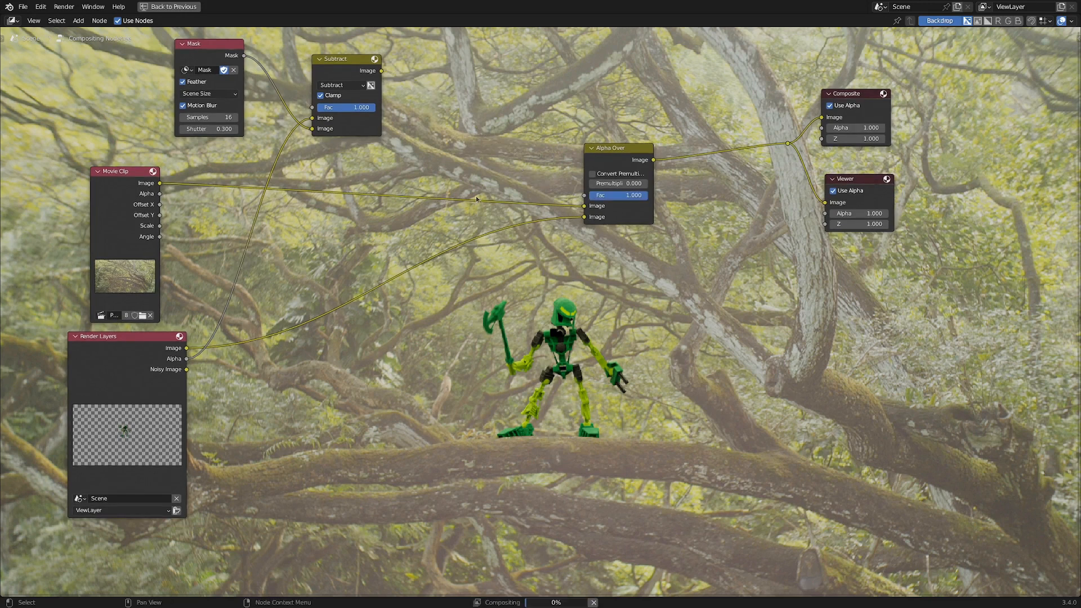
key("shift+a")
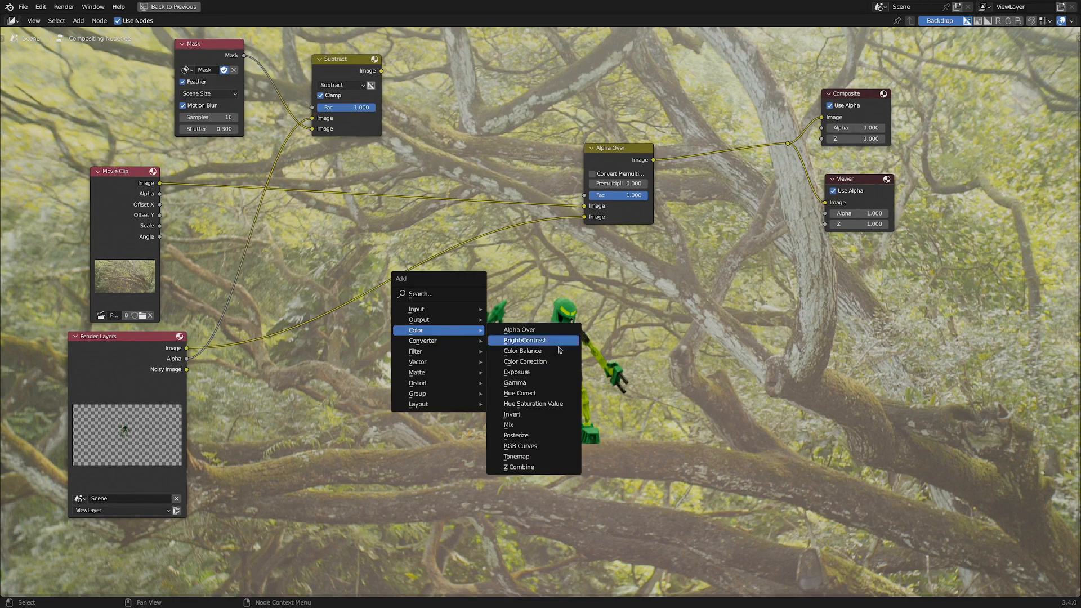
left_click(520, 445)
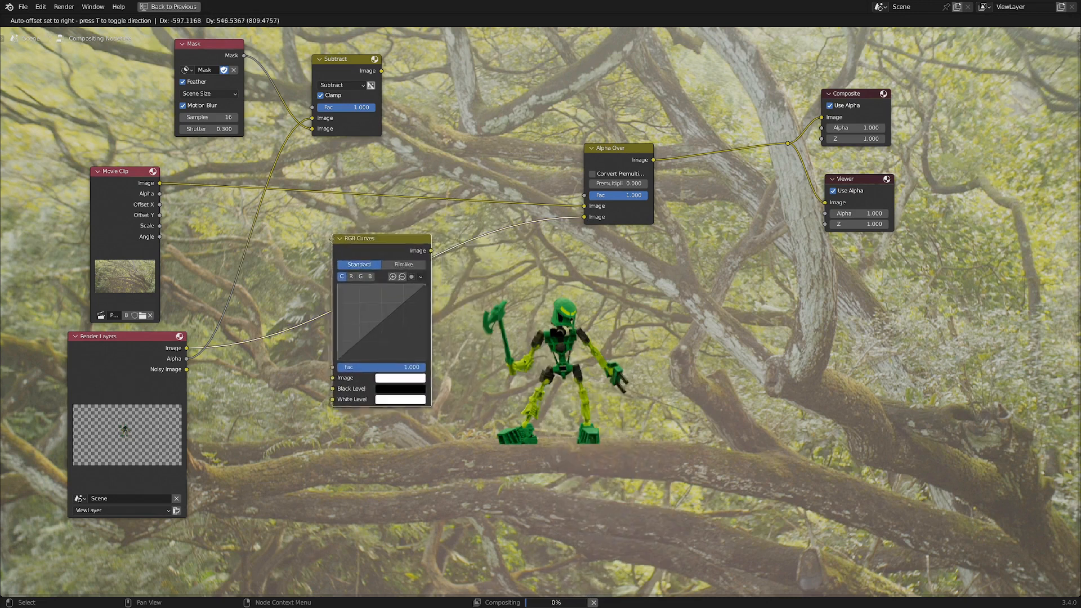
left_click(364, 365)
left_click_drag(337, 372, 336, 350)
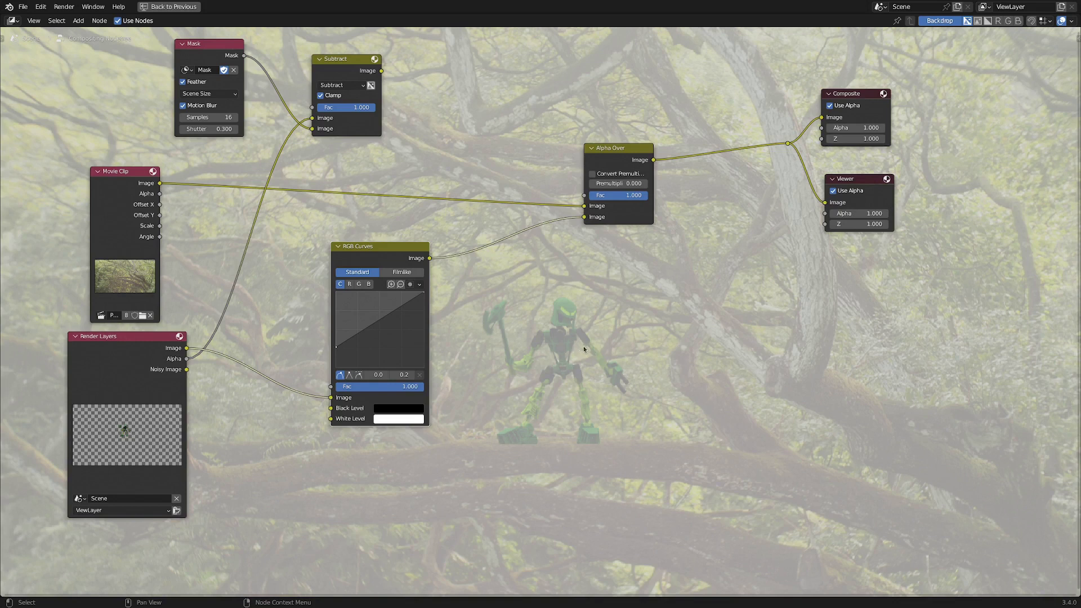
Relink the Subtract matte into the Alpha Over Fac and settle the curves node position.
middle_click_drag(663, 335, 536, 321)
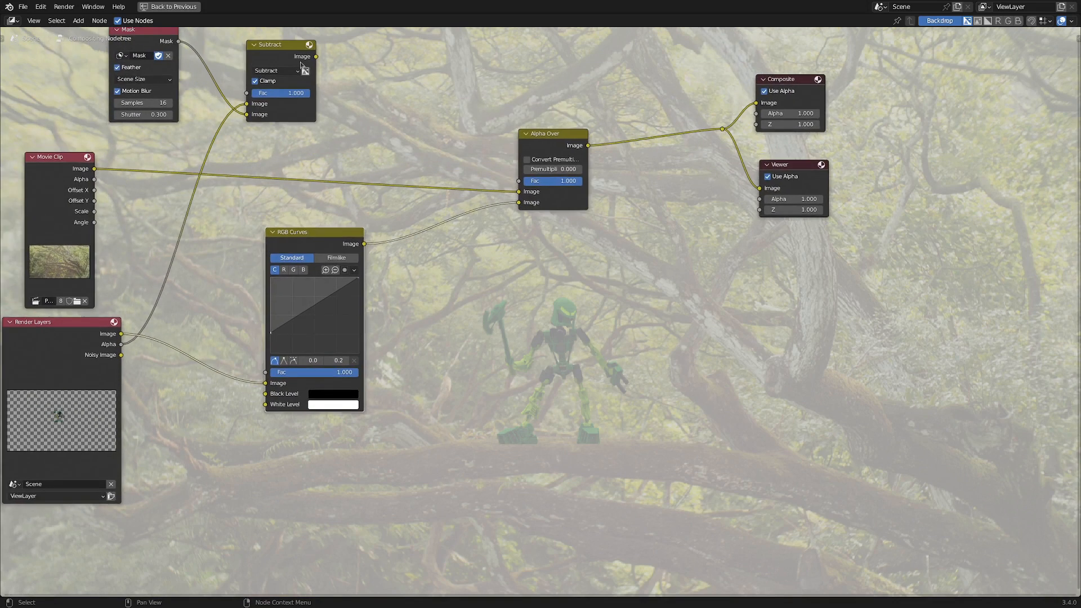
left_click_drag(288, 50, 521, 180)
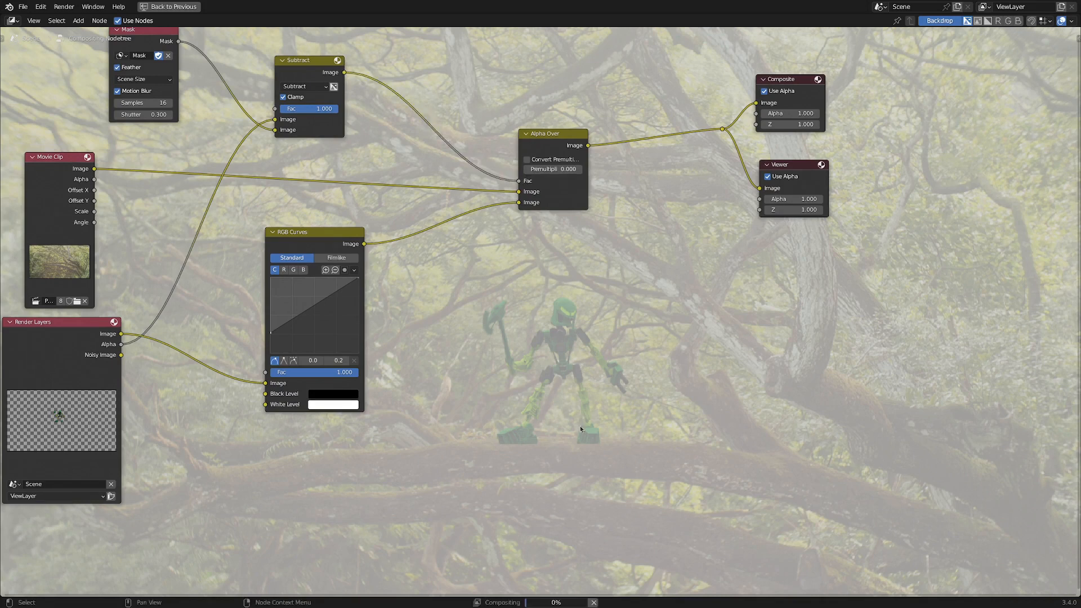
scroll(374, 190, "up", 2)
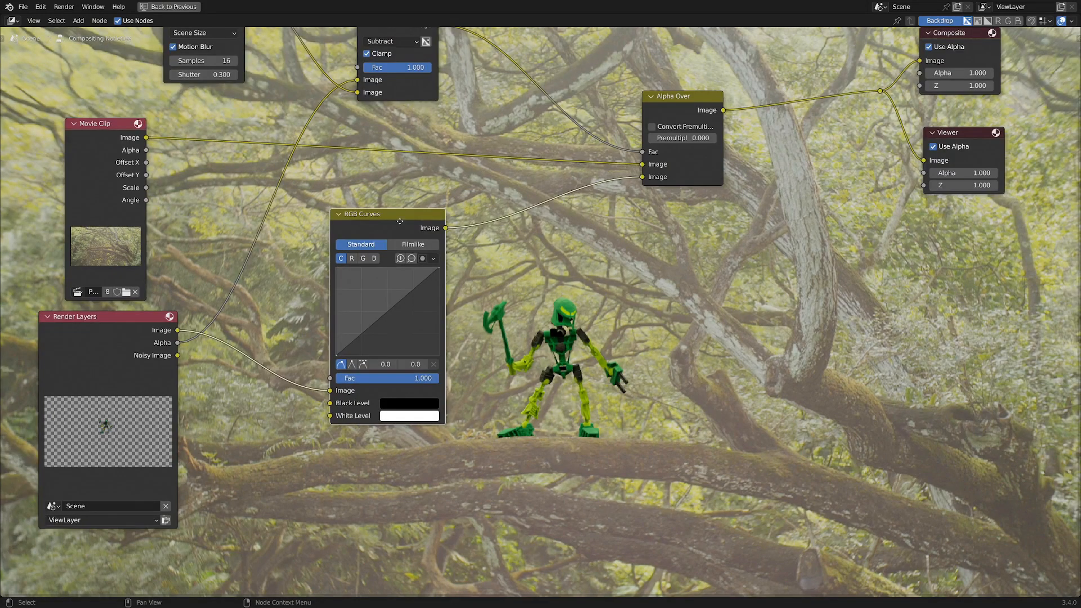
left_click_drag(399, 222, 400, 229)
Compare the composite's red, green and blue channels in the backdrop, then return to full colour.
middle_click_drag(956, 85, 935, 87)
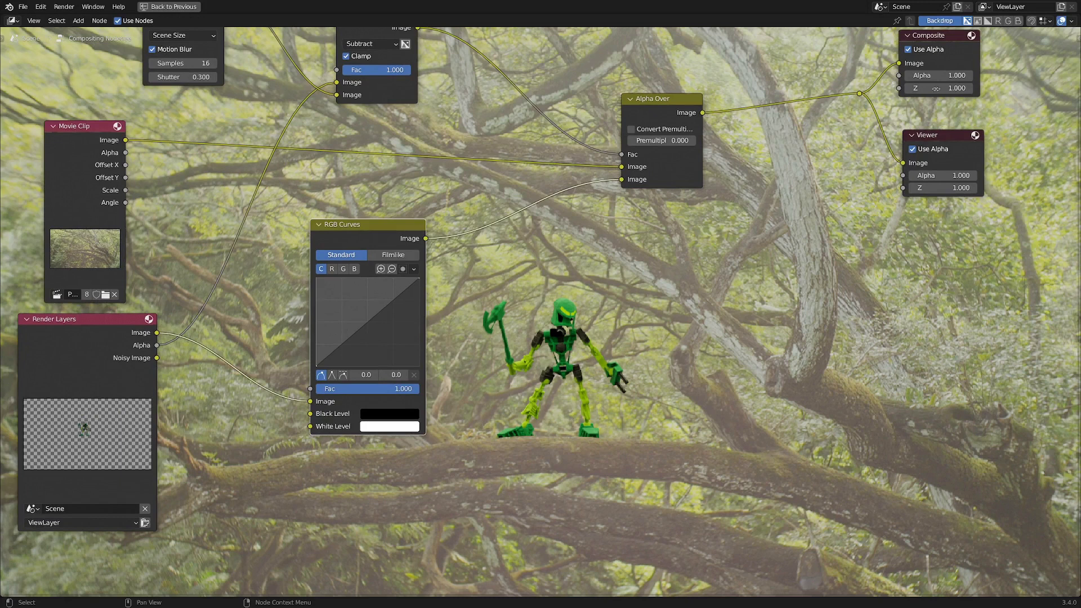
left_click(999, 21)
left_click(1009, 21)
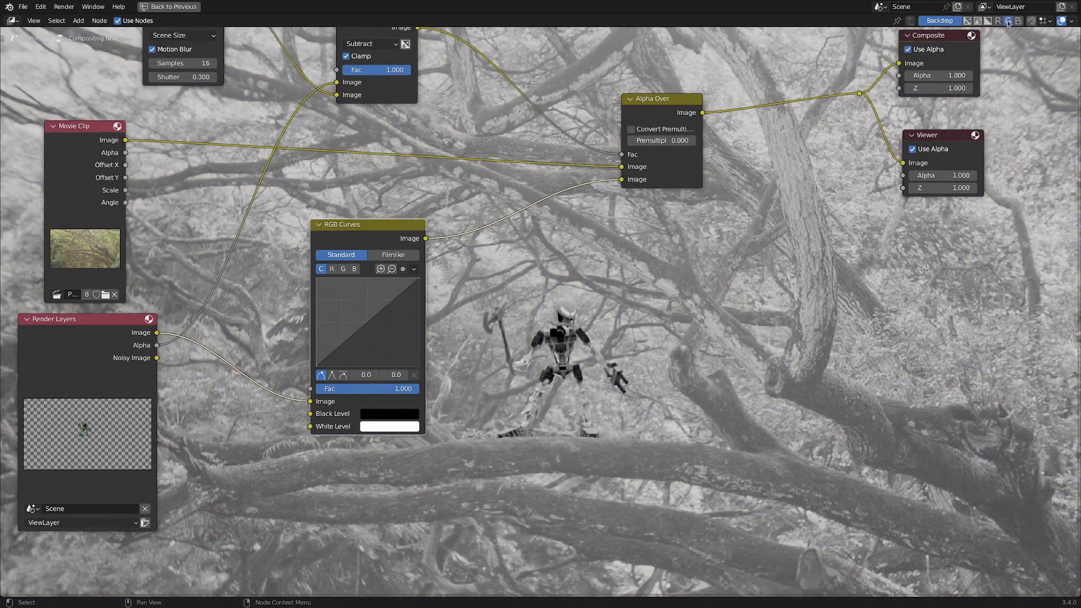
left_click(1018, 21)
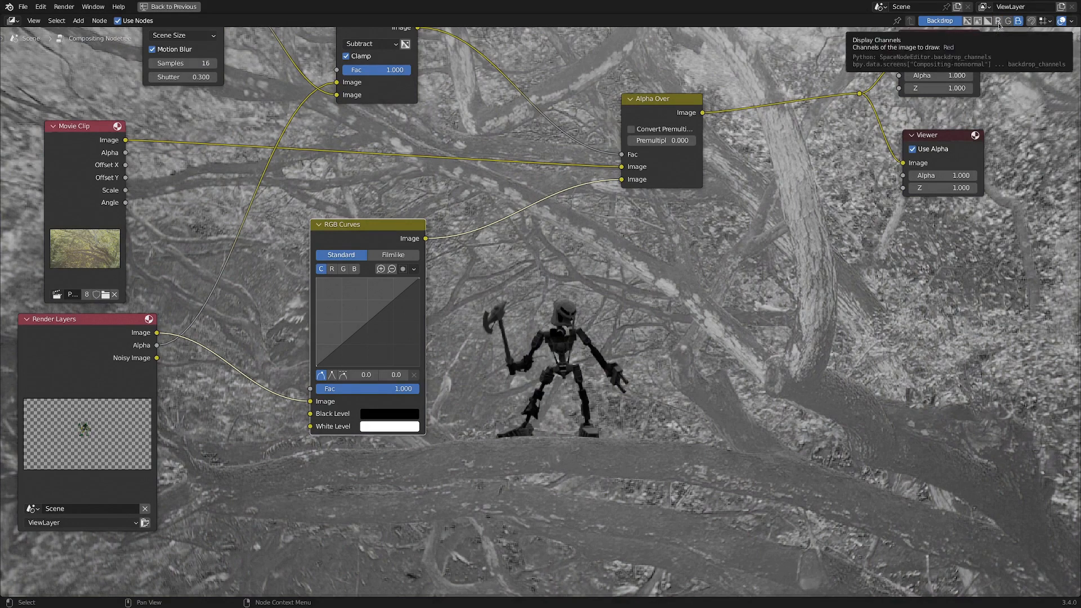
left_click(998, 21)
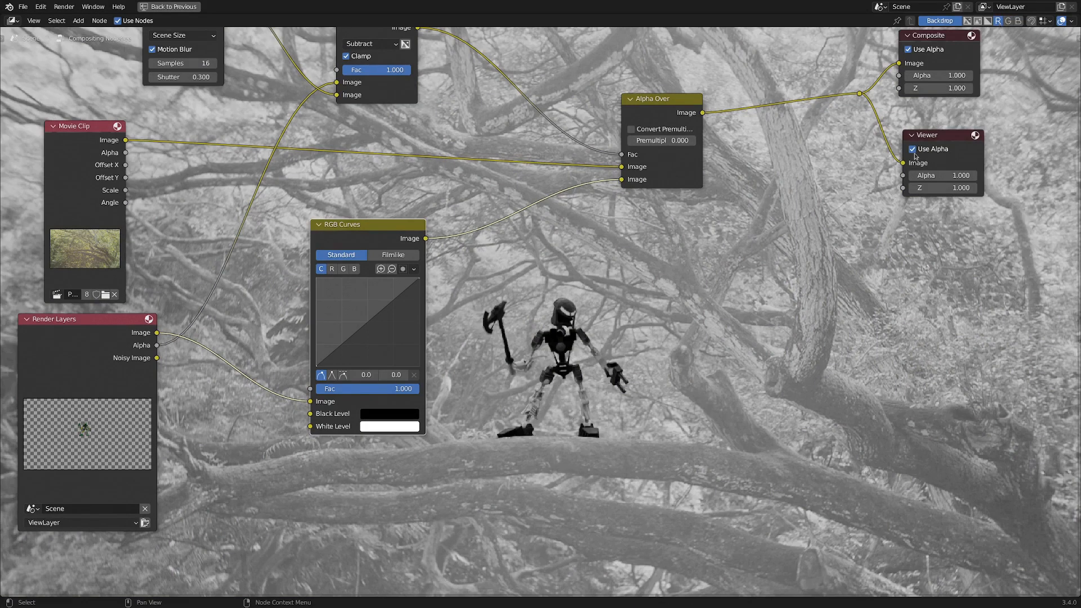
left_click(1009, 21)
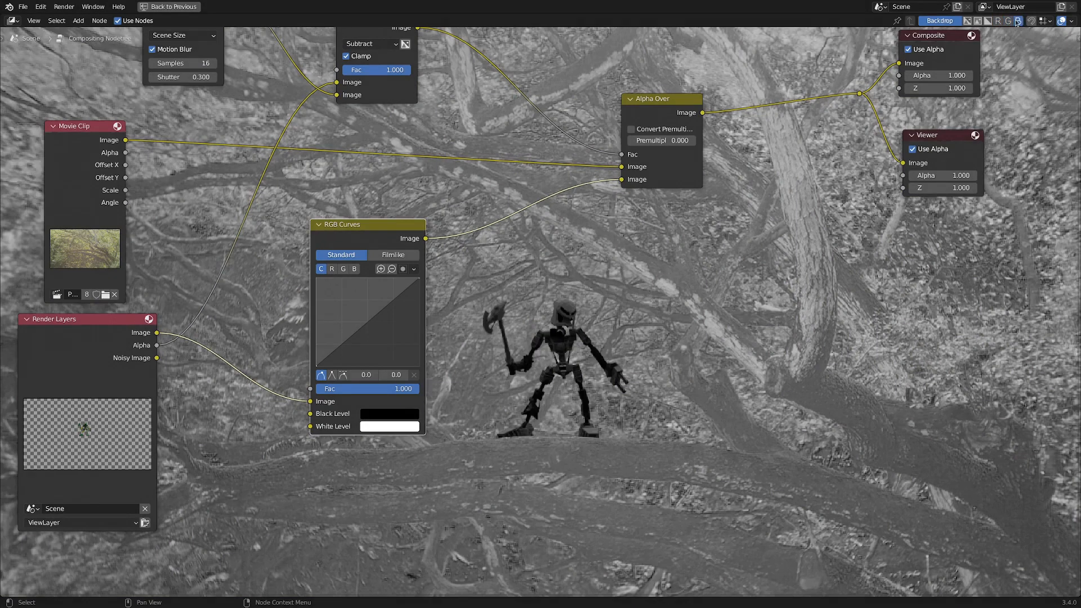
left_click(968, 21)
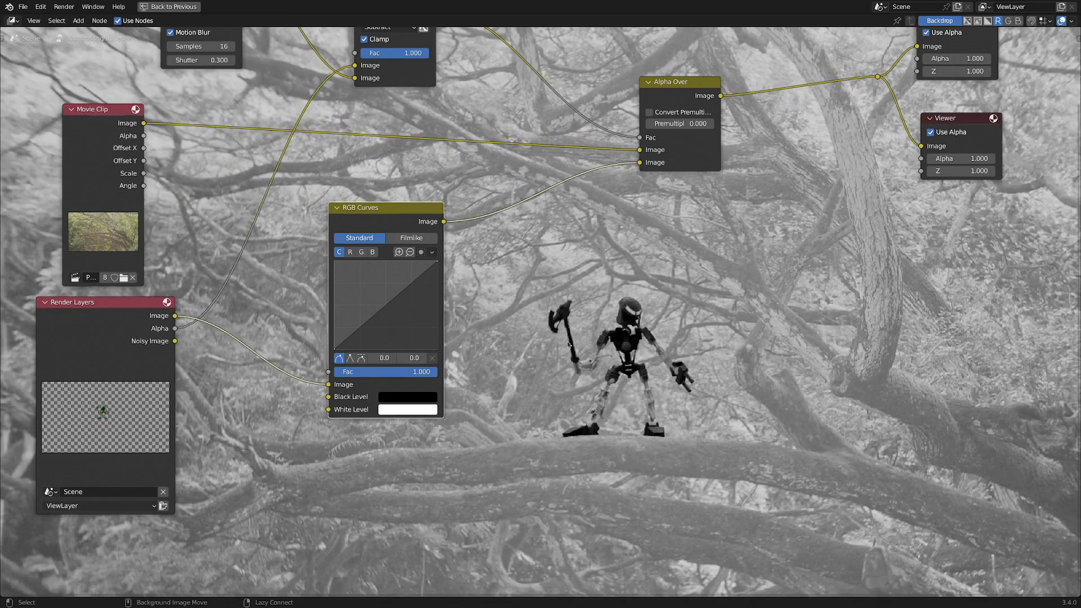
Set the RGB Curves node to edit the red channel.
left_click(349, 252)
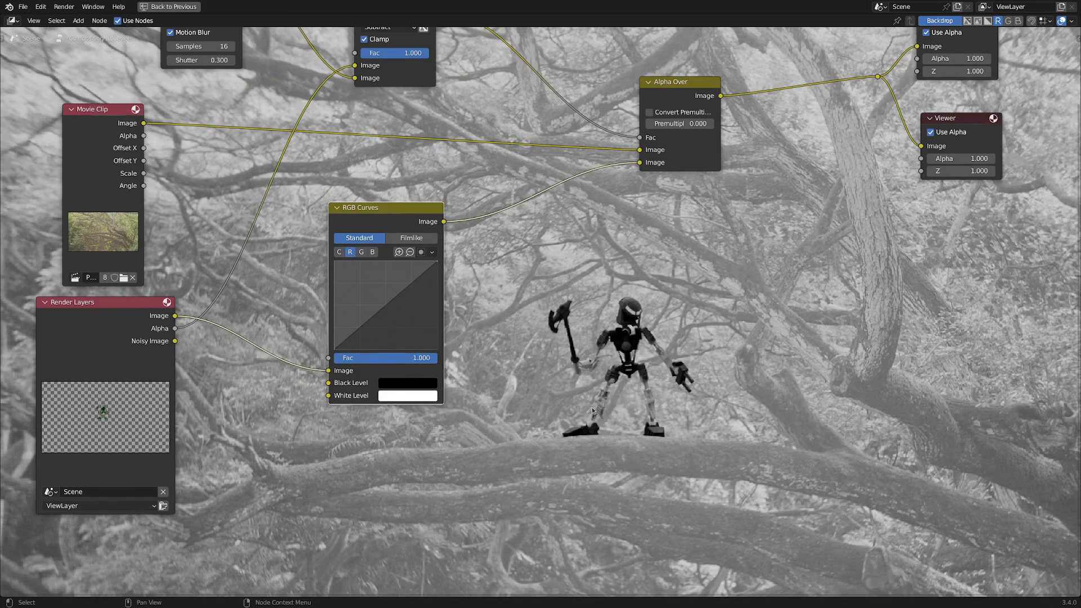
Select the red curve's bottom-left black point and fit the backdrop image into view.
left_click_drag(385, 218, 397, 228)
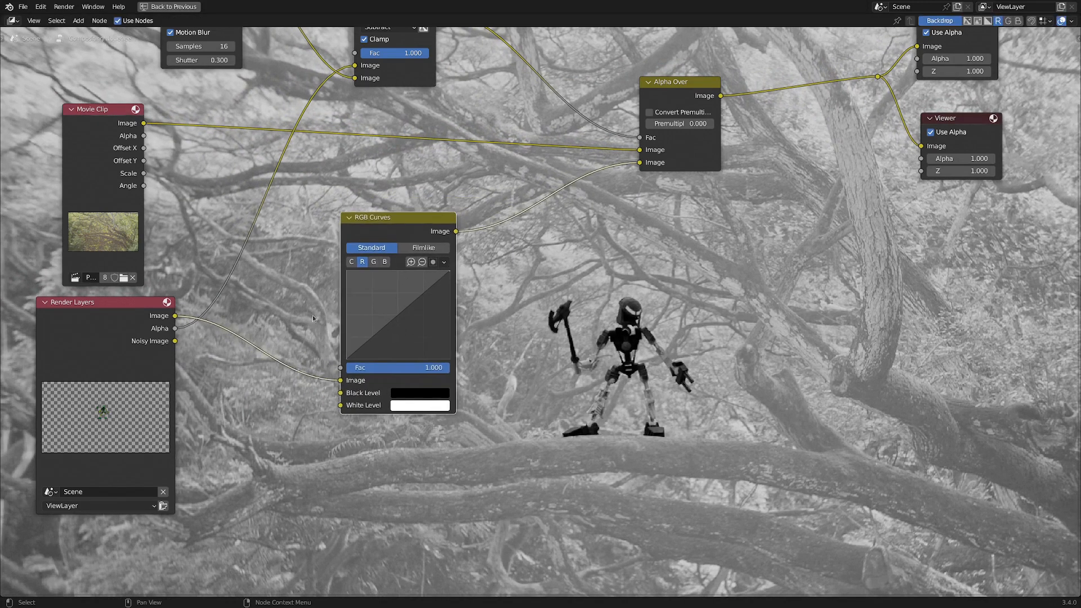
scroll(313, 318, "up", 2)
scroll(184, 213, "up", 1)
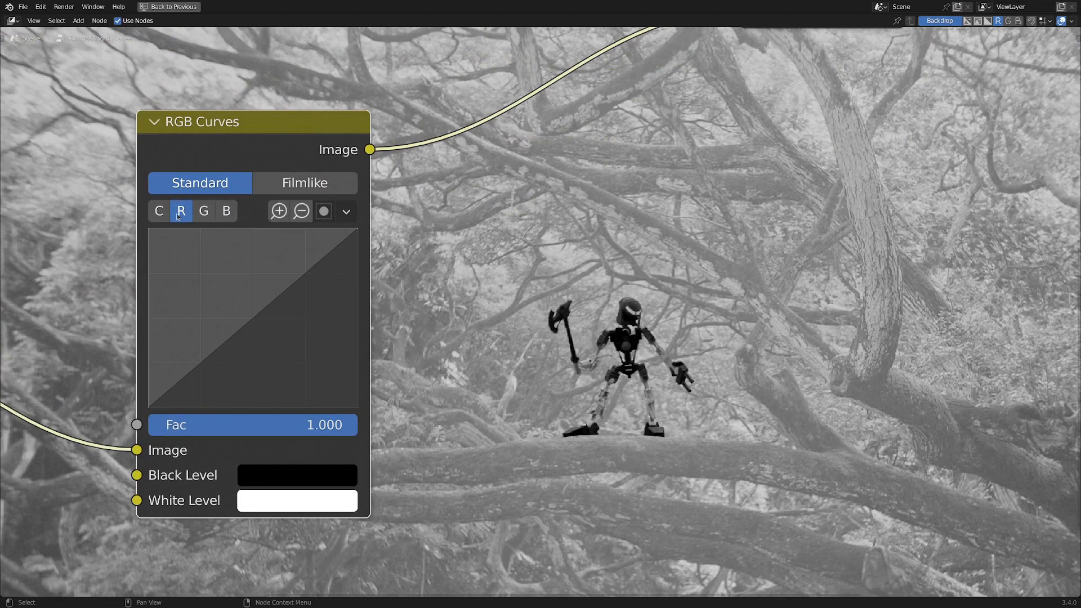
left_click(181, 214)
left_click(150, 406)
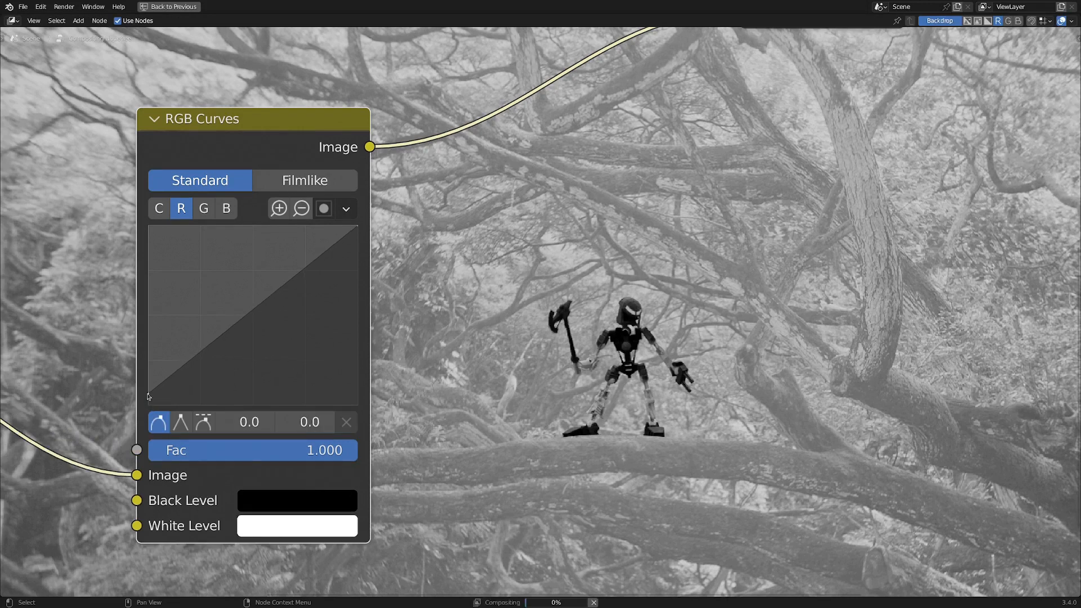
mouse_move(656, 362)
middle_mouse_down("shift")
mouse_move(628, 351)
mouse_move(655, 352)
middle_mouse_up("shift")
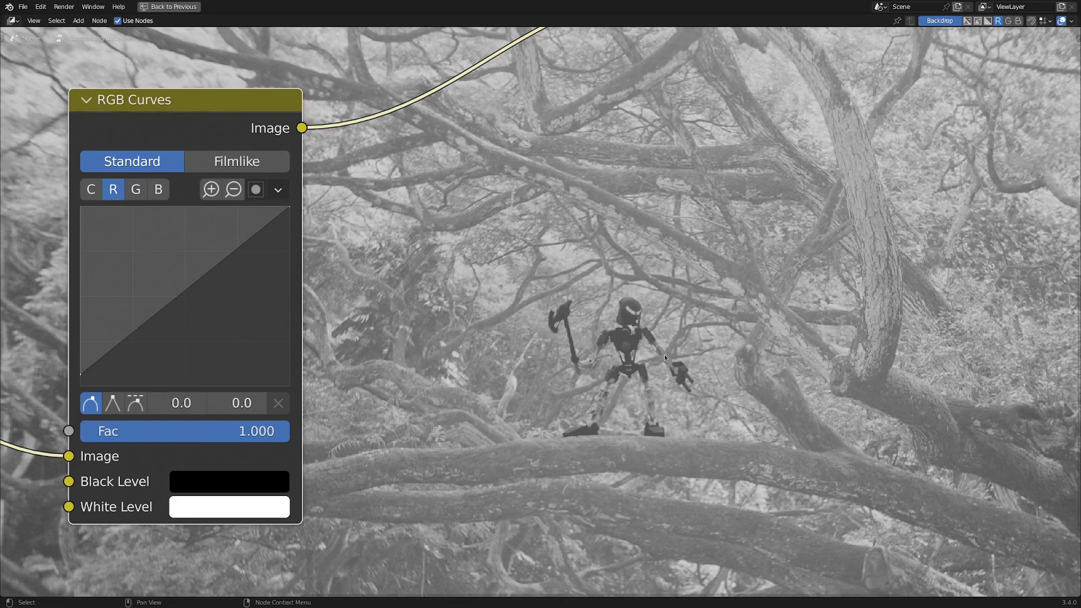
key("alt+v")
key("v")
key("v")
key("v")
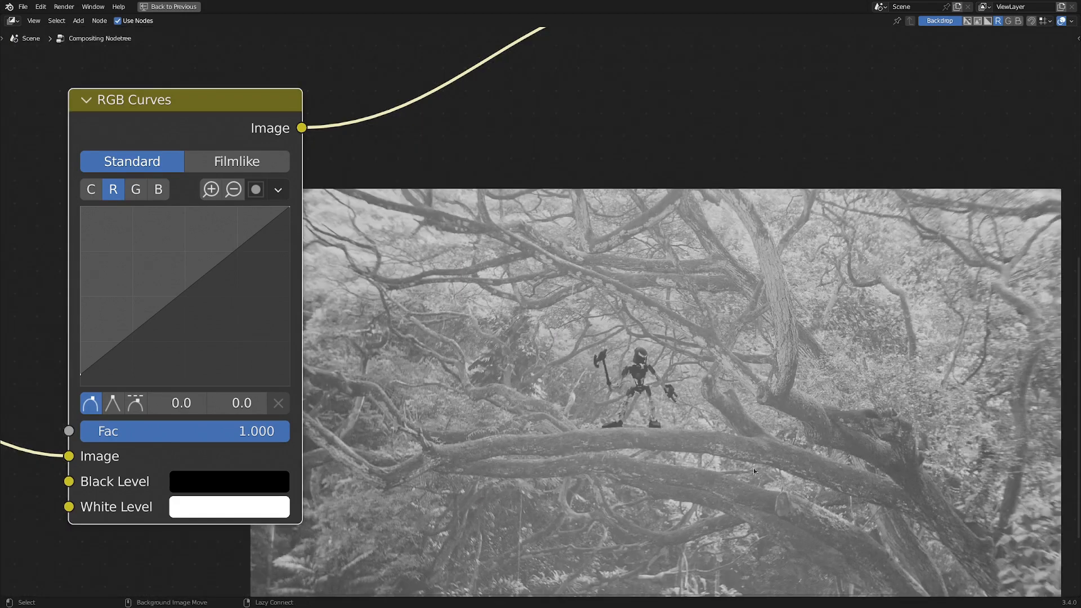
middle_click_drag(754, 468, 742, 381, "alt")
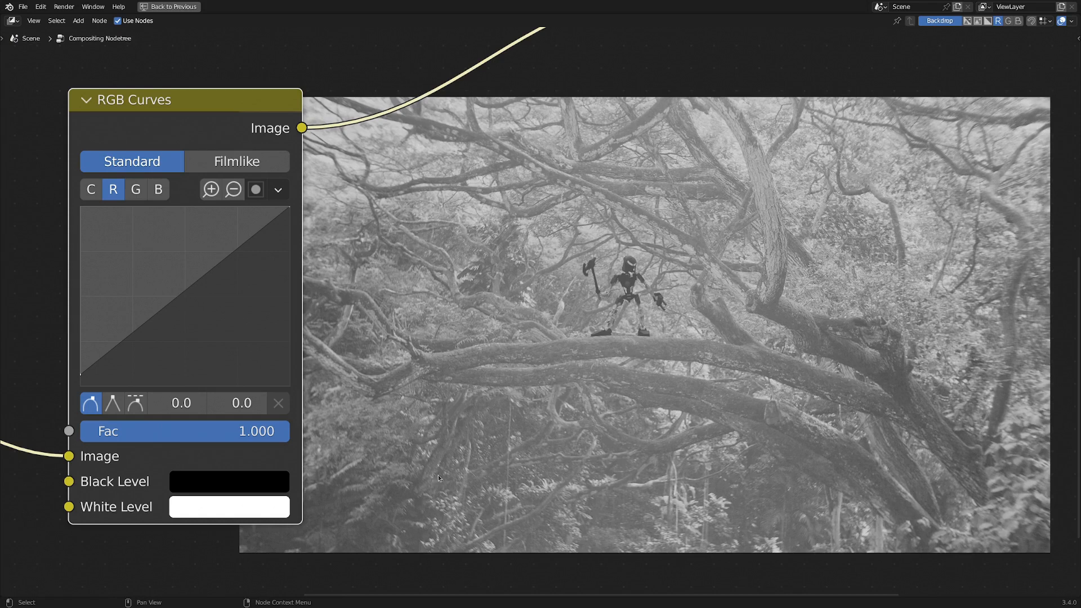
scroll(476, 351, "up", 2)
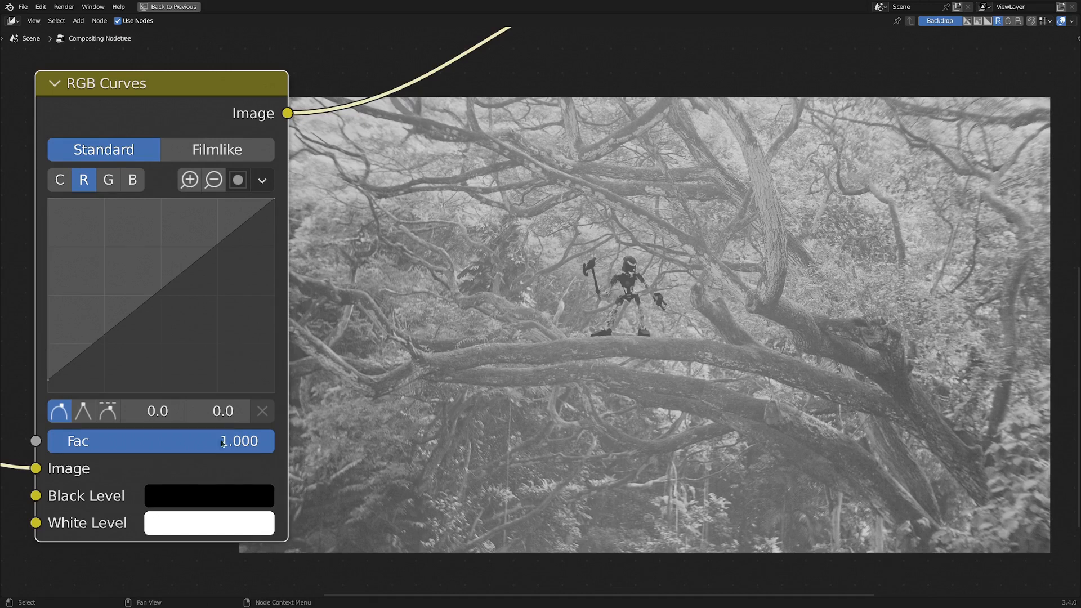
Widen the curves node and raise the red black level, trying 0.149 before settling at 0.126.
left_click_drag(288, 399, 420, 399)
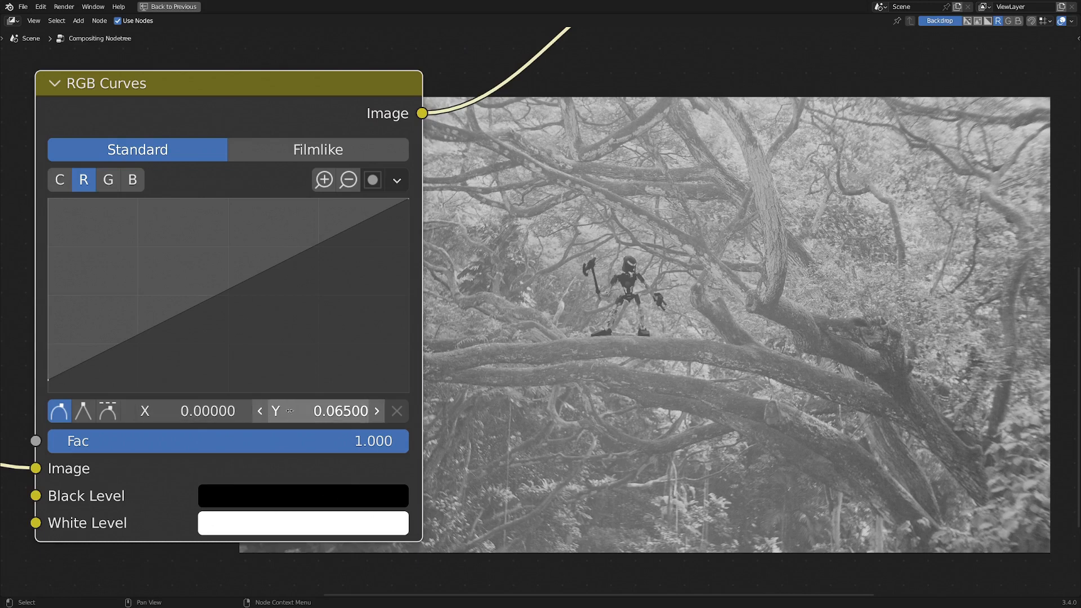
left_click_drag(309, 412, 339, 412)
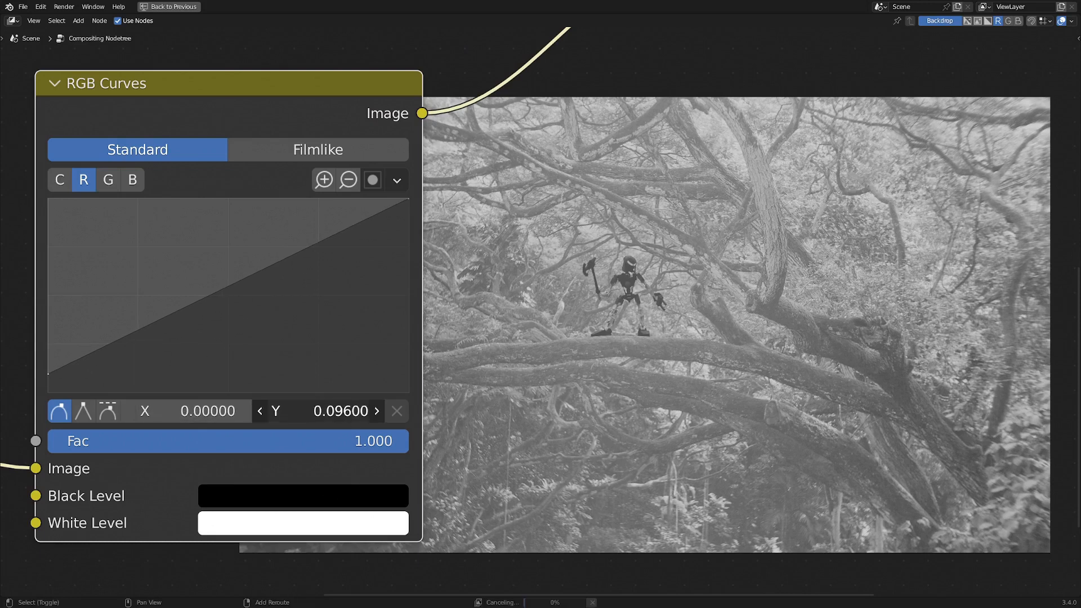
mouse_move(355, 385)
left_mouse_down()
mouse_move(338, 383)
mouse_move(389, 384)
left_mouse_up()
middle_click_drag(791, 345, 643, 291)
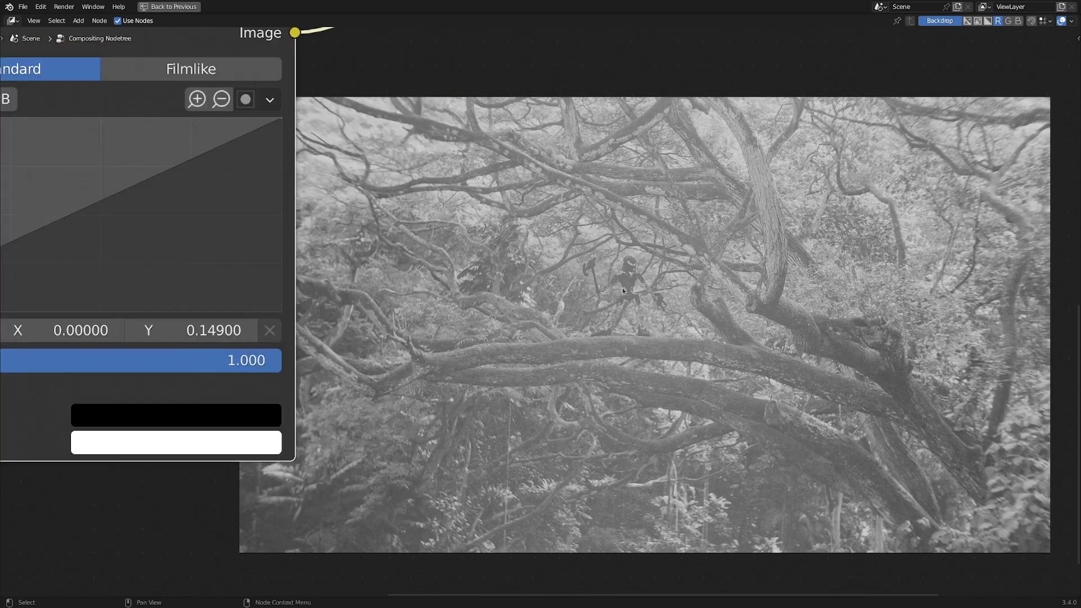
left_click_drag(194, 331, 169, 330)
Recentre the view on the robot and switch the backdrop to preview the green channel.
middle_click_drag(553, 316, 699, 307)
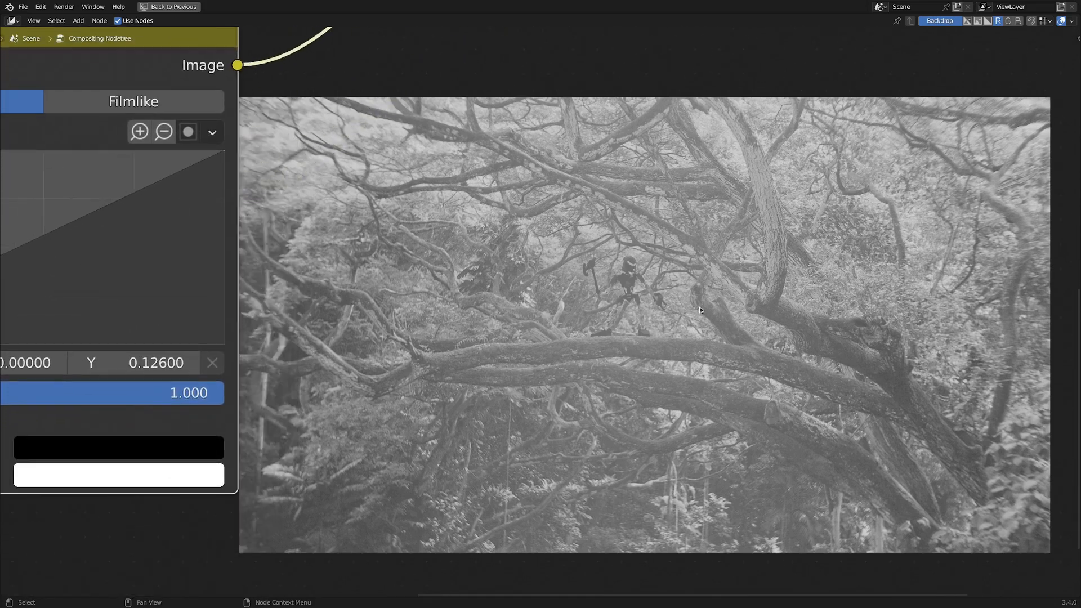
middle_click_drag(441, 357, 577, 338)
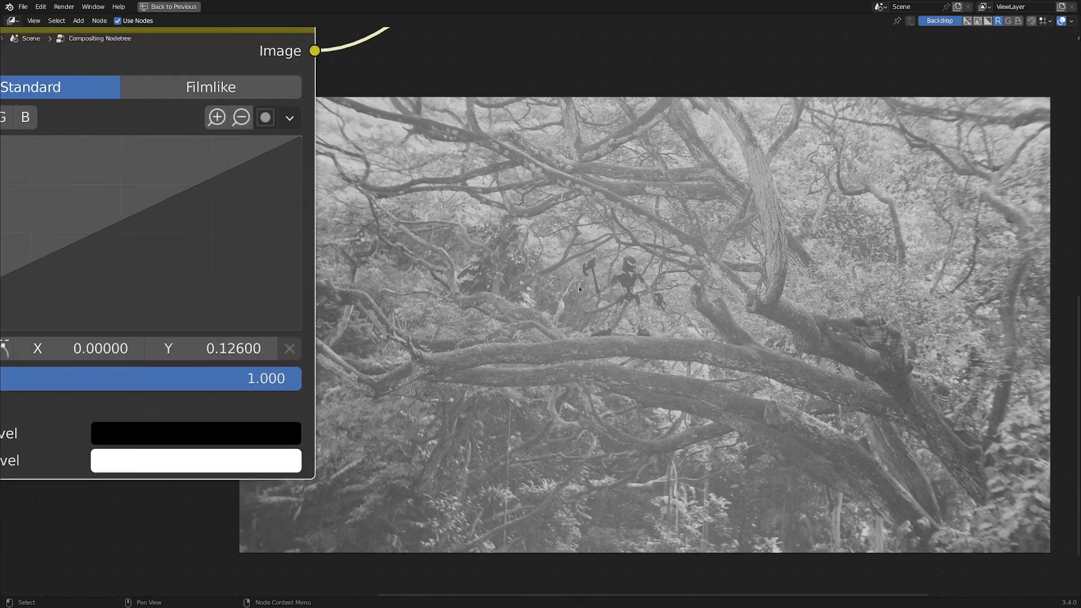
scroll(580, 289, "down", 2)
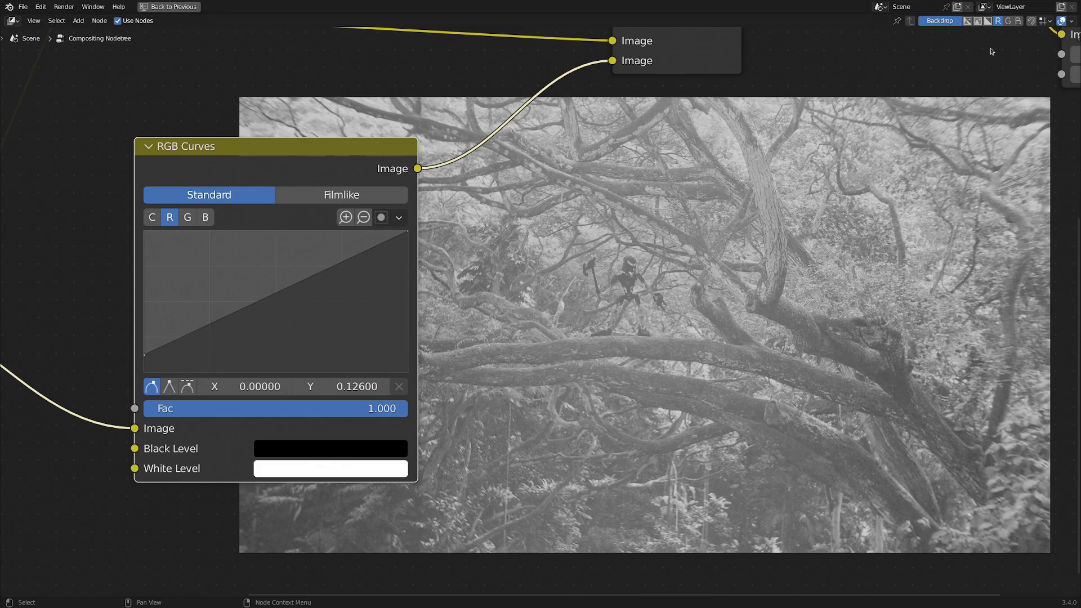
left_click(1009, 20)
Select the green curve's black point and raise it to about 0.062.
left_click(196, 211)
scroll(575, 314, "up", 1)
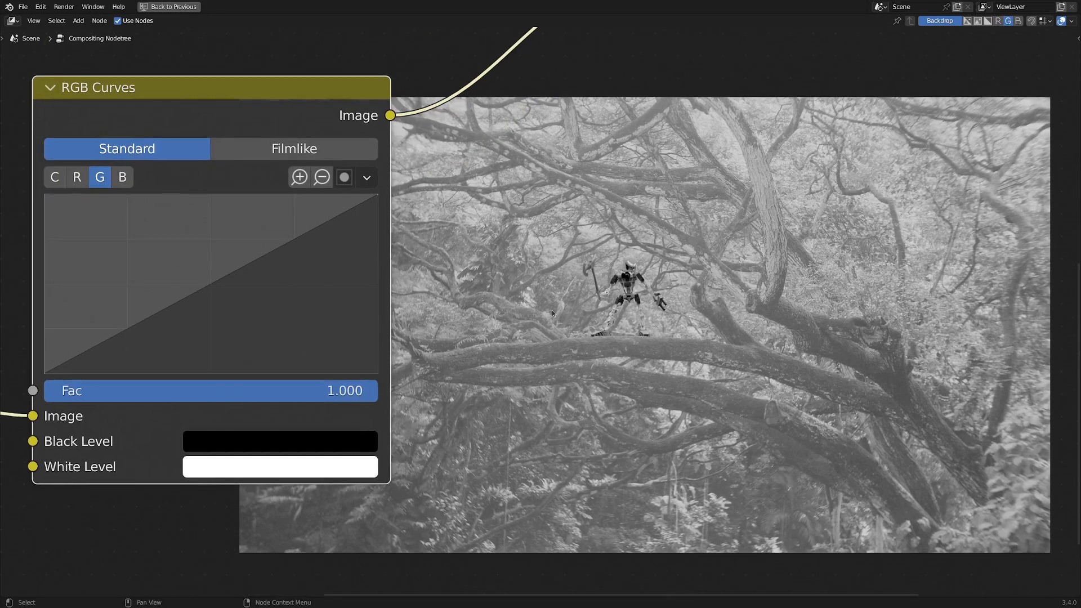
left_click(46, 375)
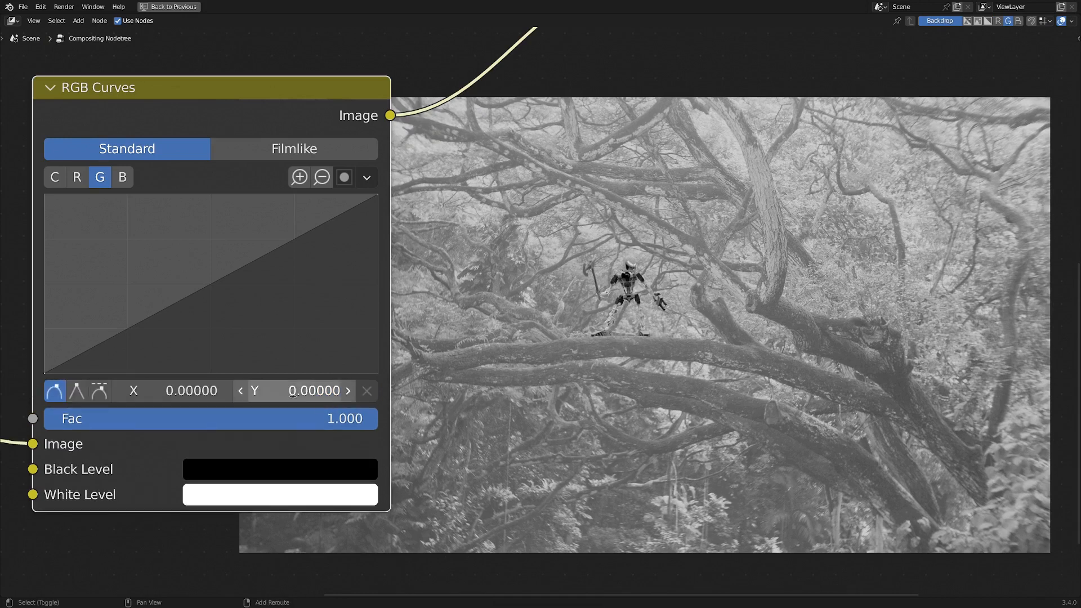
mouse_move(296, 390)
left_mouse_down("shift")
mouse_move(306, 390)
mouse_move(290, 391)
left_mouse_up("shift")
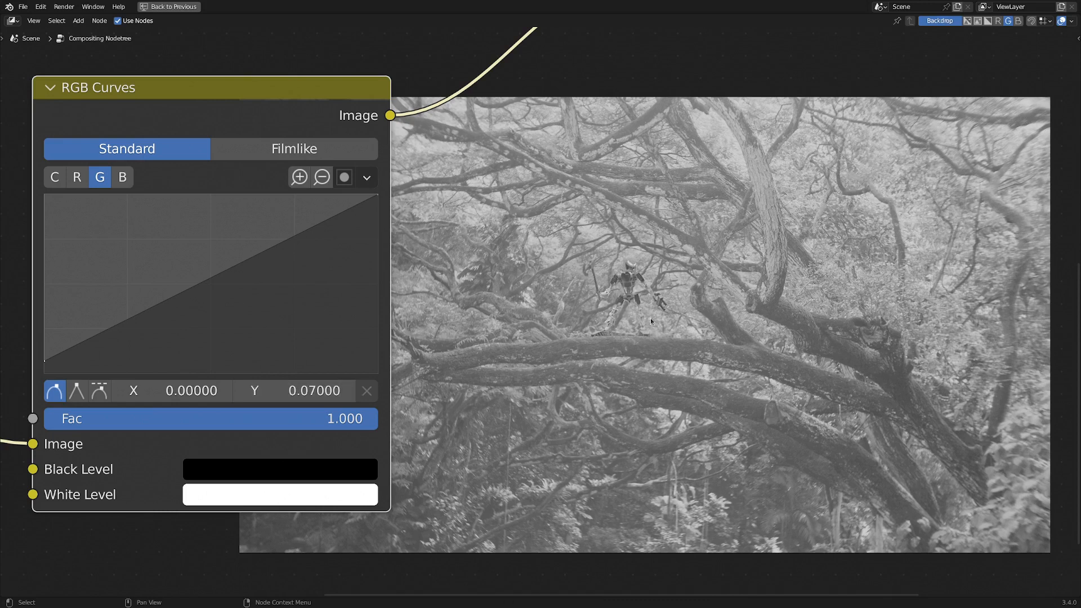
key("alt+v")
key("alt+v")
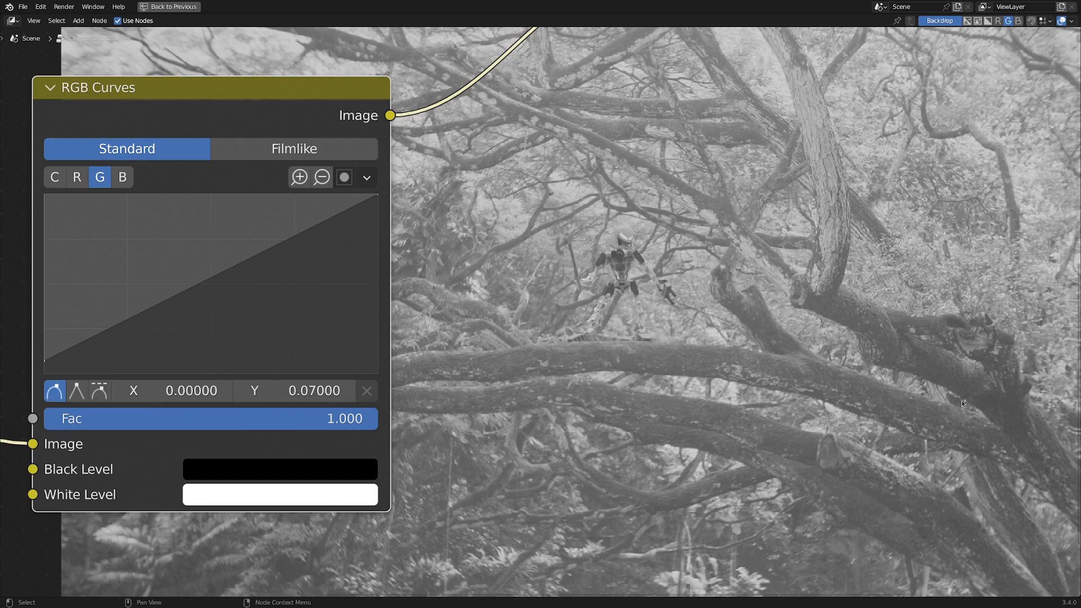
middle_click_drag(575, 252, 587, 246)
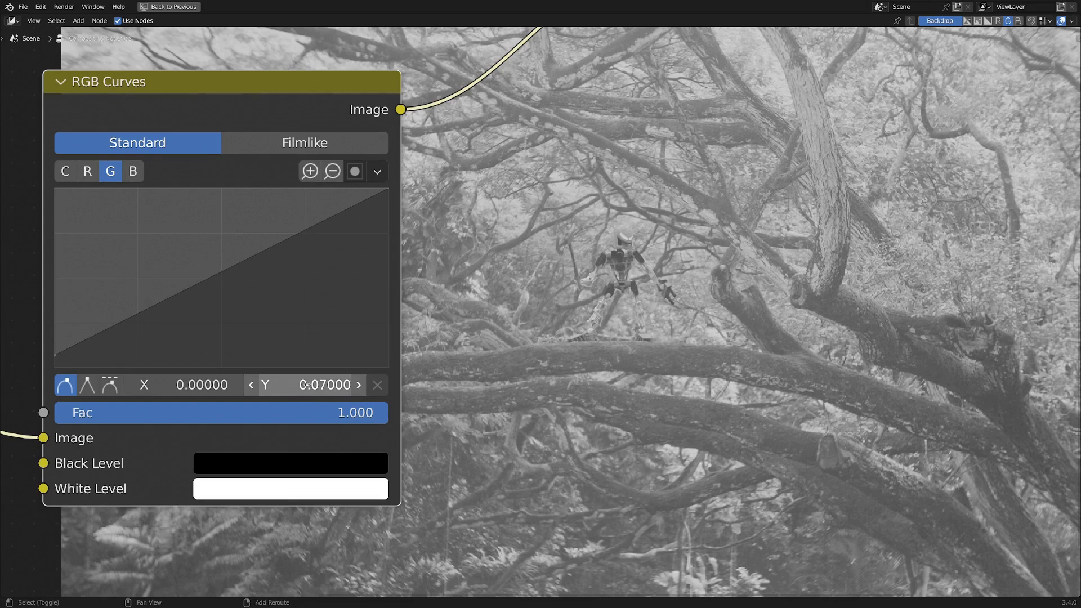
middle_click_drag(306, 385, 283, 266)
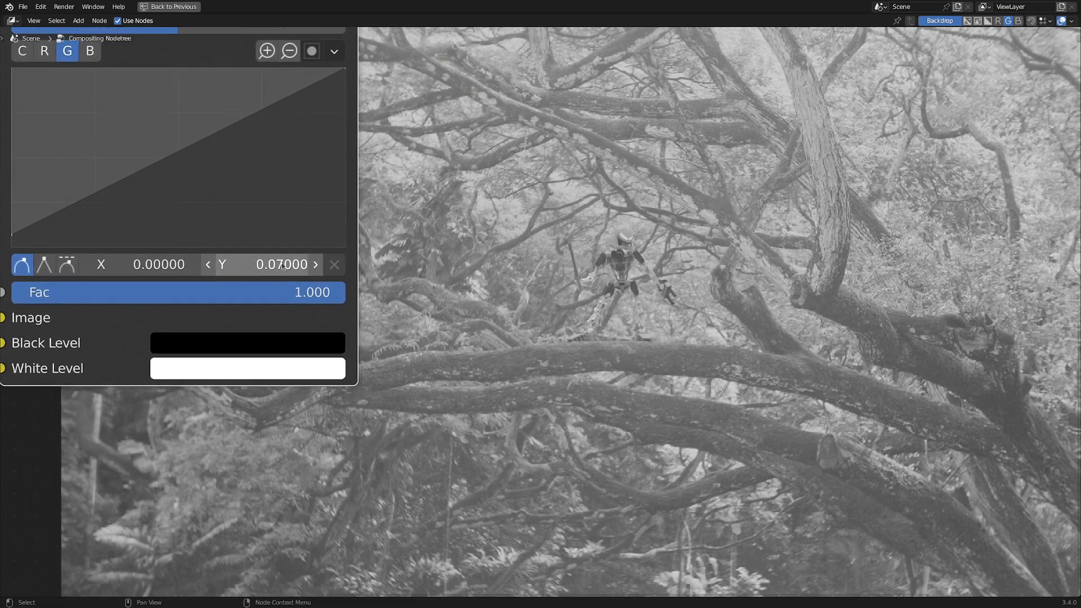
Try a green black level of 0.081, then cancel to leave it at 0.062.
left_click_drag(269, 265, 272, 264)
right_click(914, 364)
key("Escape")
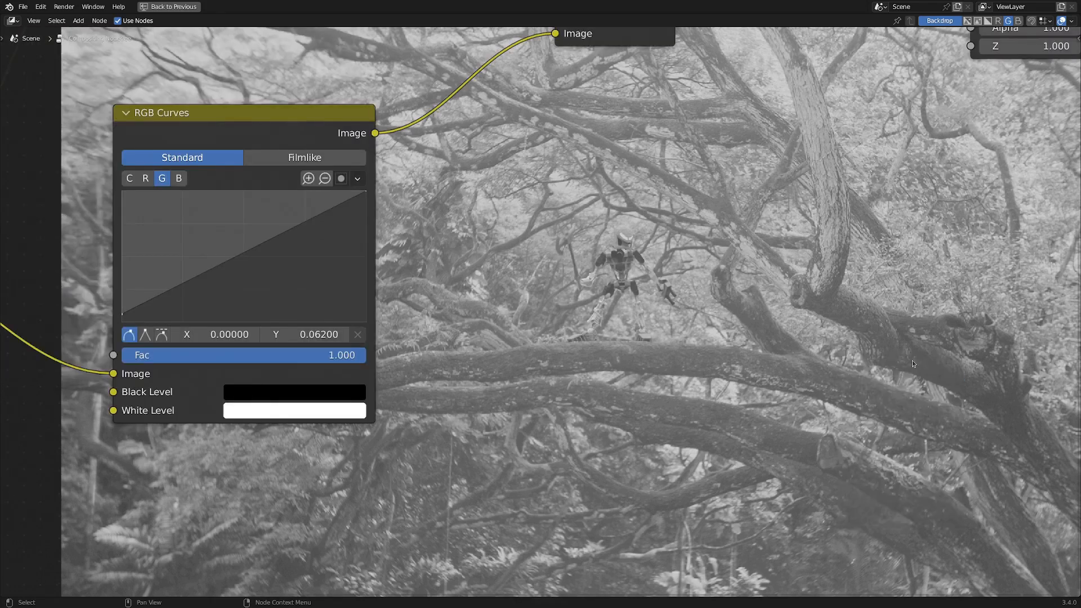
key("F11")
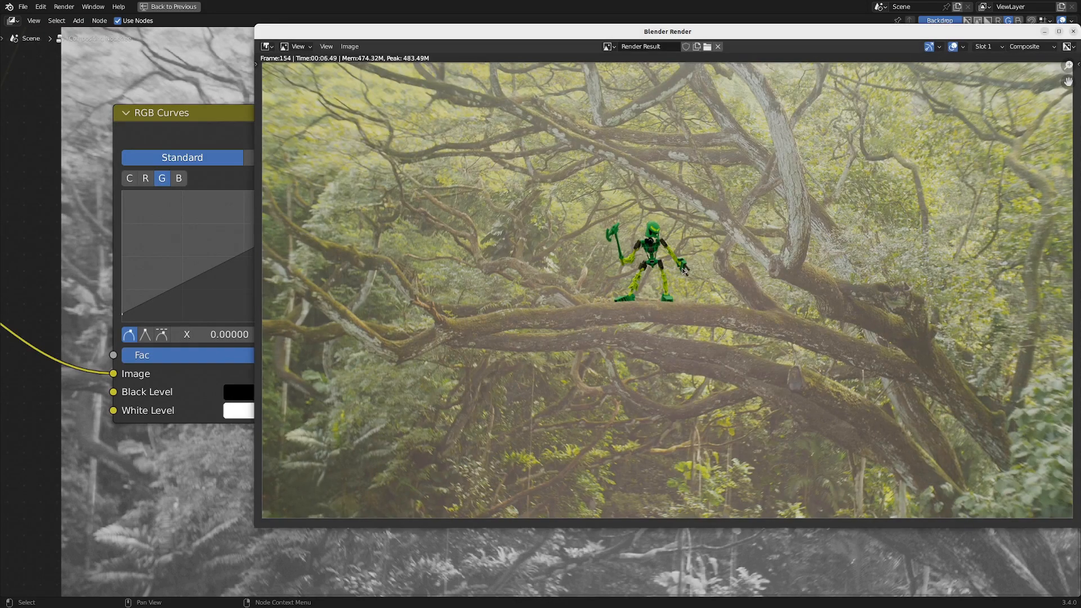
left_click(607, 46)
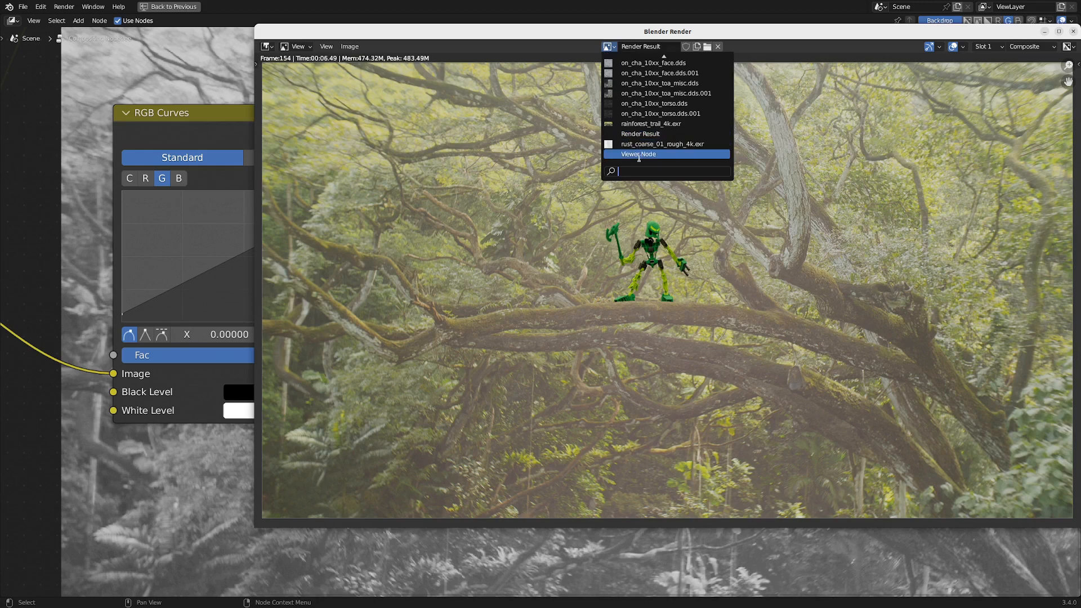
left_click(639, 157)
left_click(927, 73)
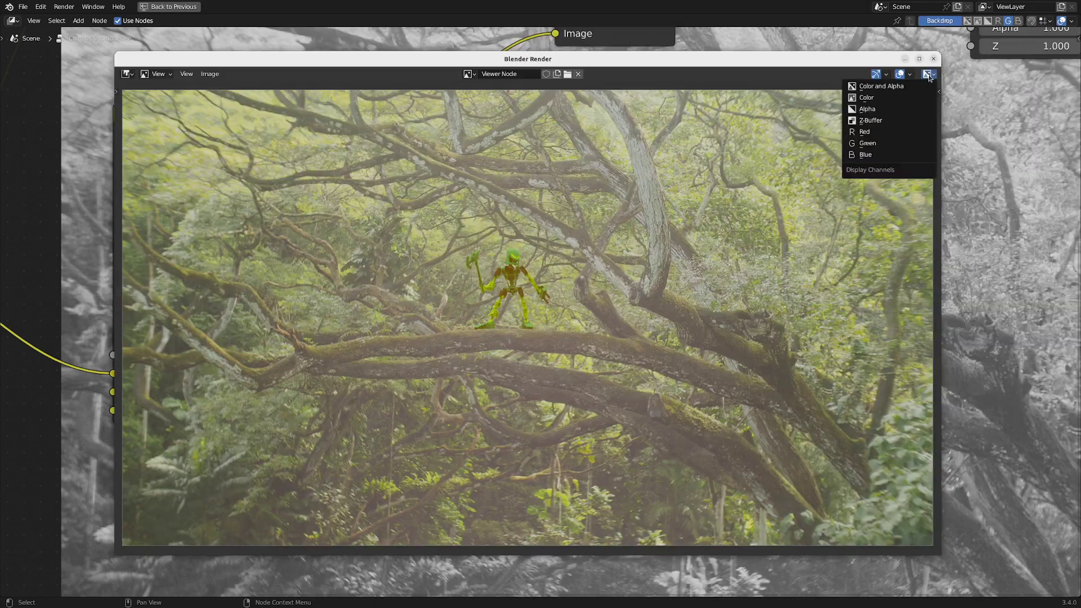
left_click(863, 143)
scroll(624, 340, "up", 3)
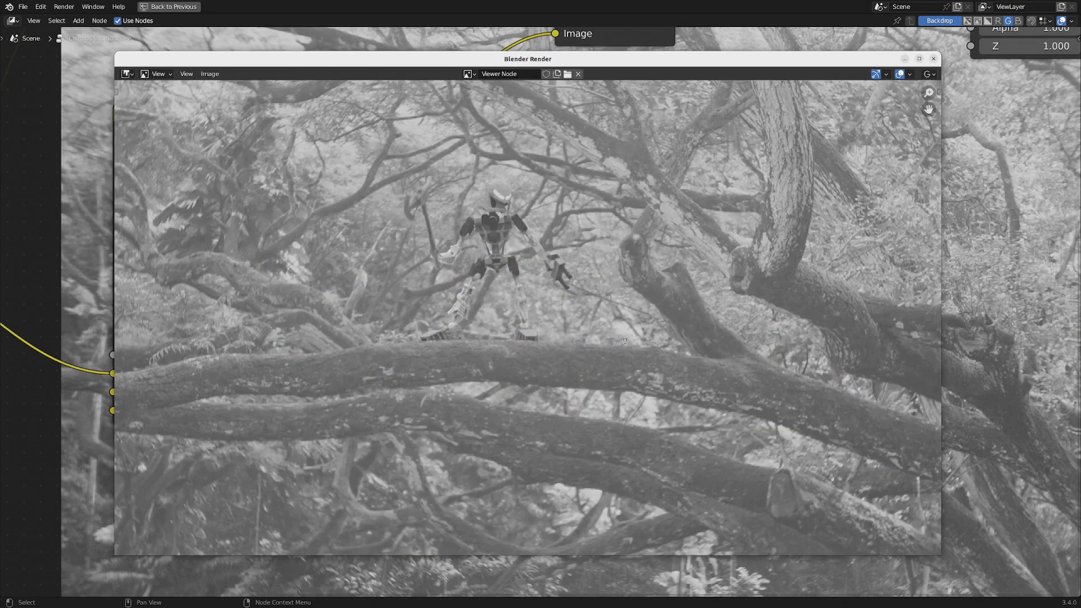
middle_click_drag(624, 341, 444, 324)
left_click(337, 242)
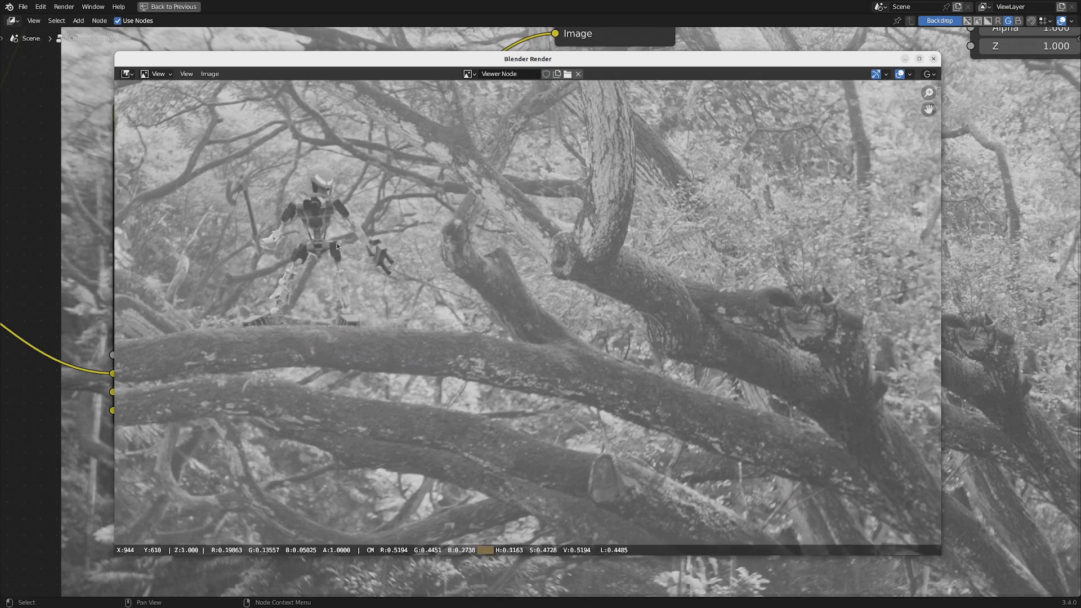
mouse_move(337, 243)
left_mouse_down()
mouse_move(601, 359)
mouse_move(749, 371)
mouse_move(614, 352)
mouse_move(386, 290)
mouse_move(336, 249)
left_mouse_up()
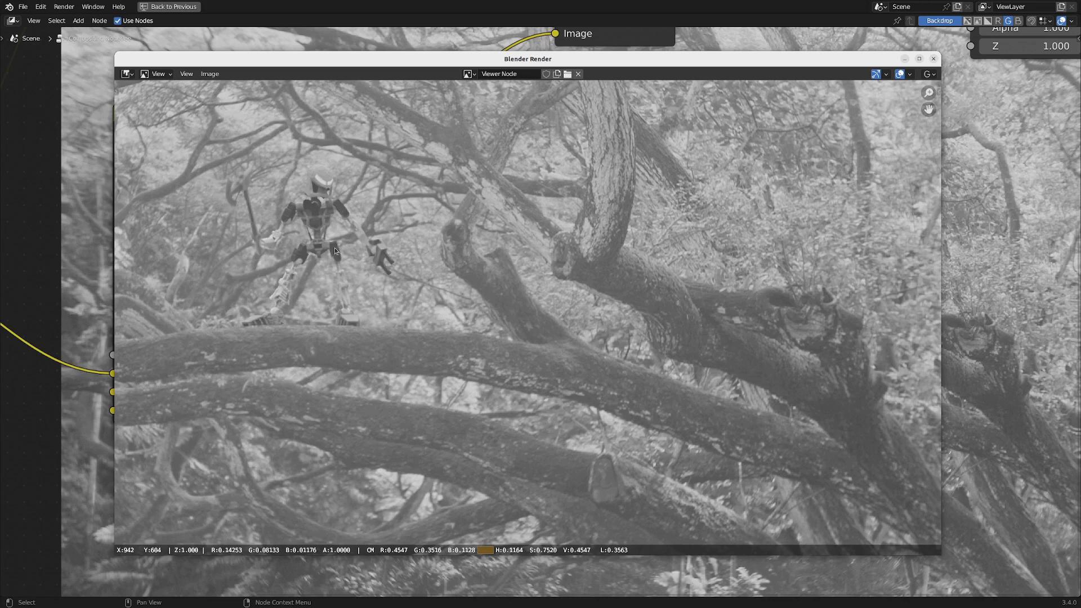
left_click_drag(335, 250, 334, 251)
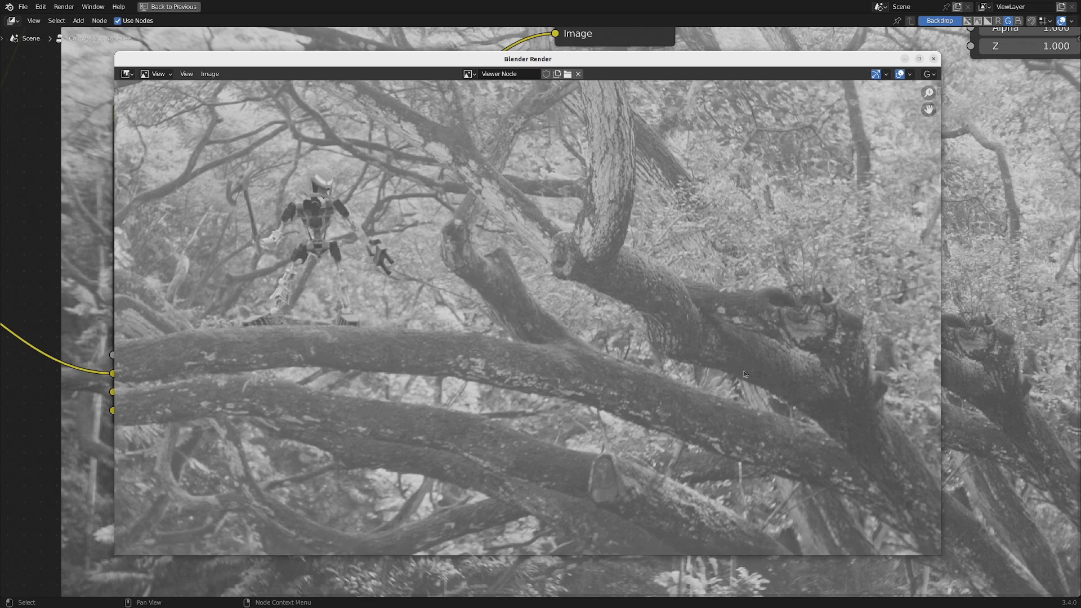
left_click_drag(744, 371, 744, 368)
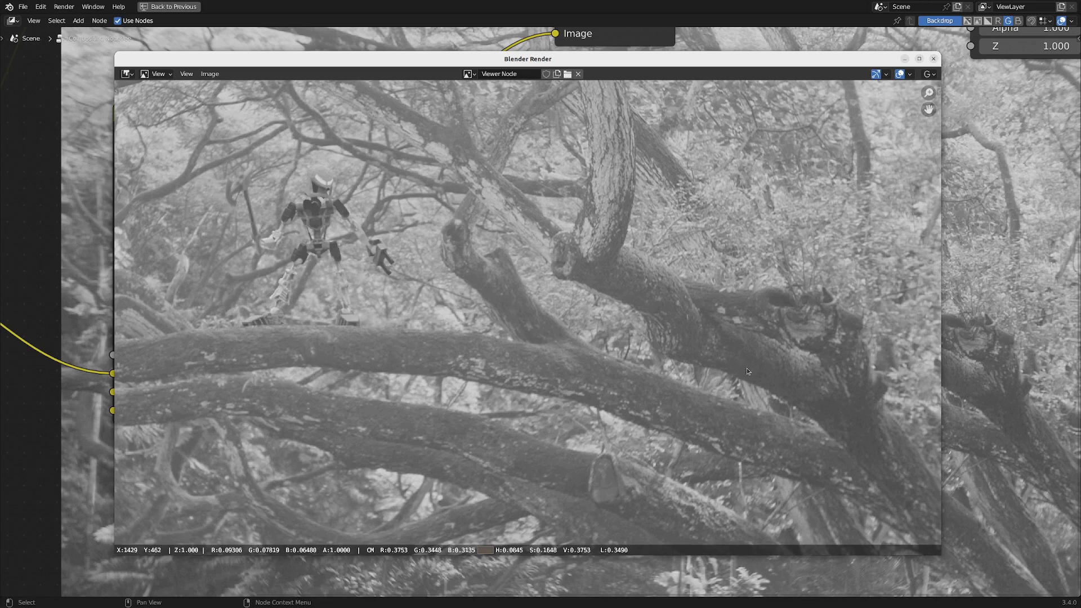
left_click_drag(744, 371, 748, 380)
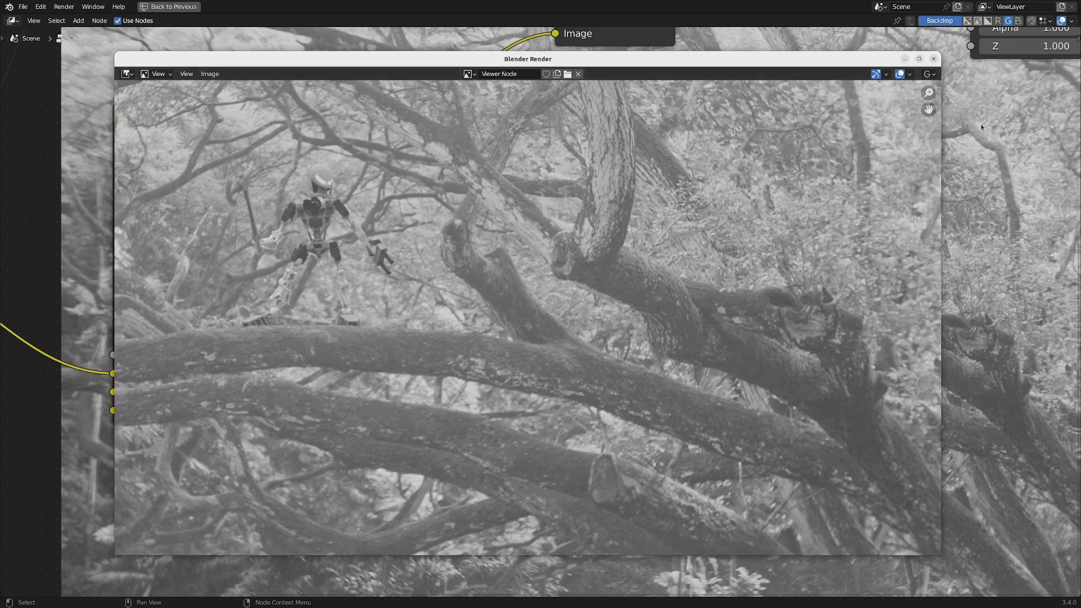
left_click(933, 58)
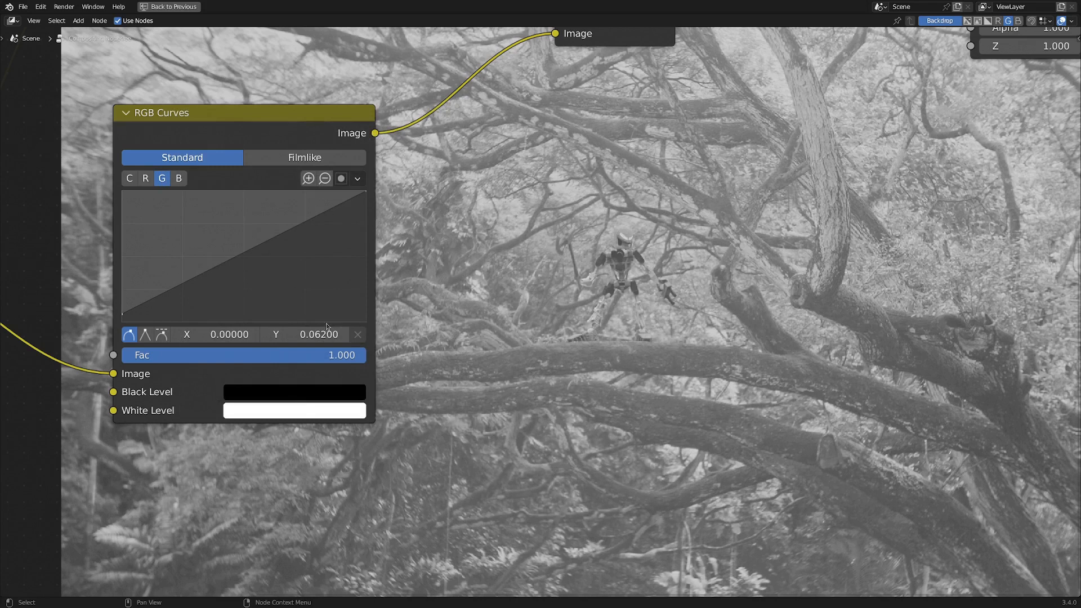
Lower the green black level to 0.057 and check it against the F11 render result.
left_click_drag(312, 334, 567, 328)
key("F11")
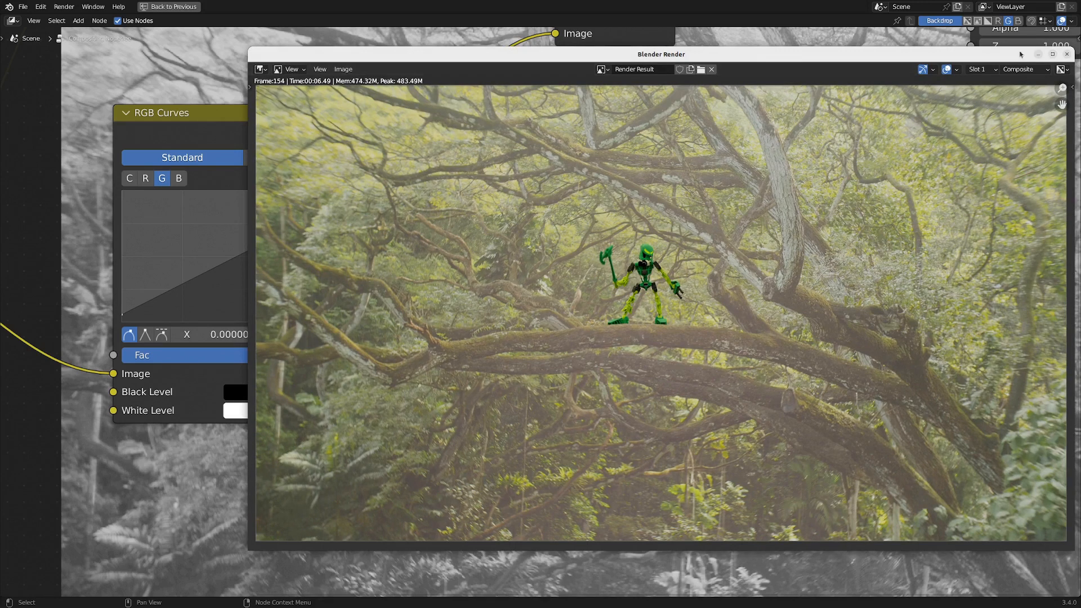
left_click(1067, 55)
mouse_move(275, 217)
middle_mouse_down()
mouse_move(194, 211)
mouse_move(255, 254)
middle_mouse_up()
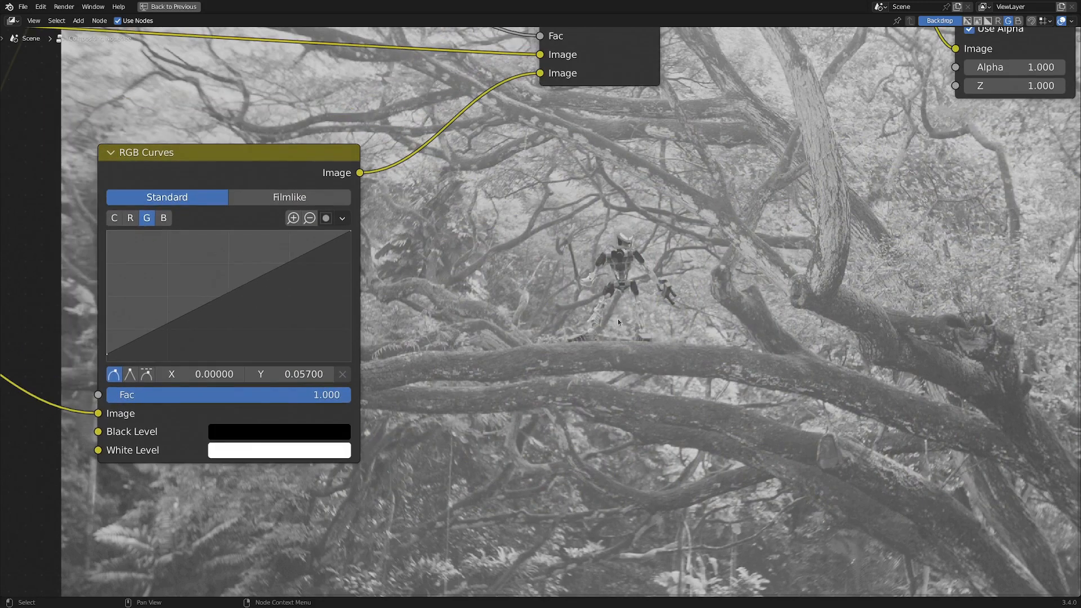
Switch the curve and backdrop to the blue channel and lift the blue black point to 0.073.
left_click(164, 218)
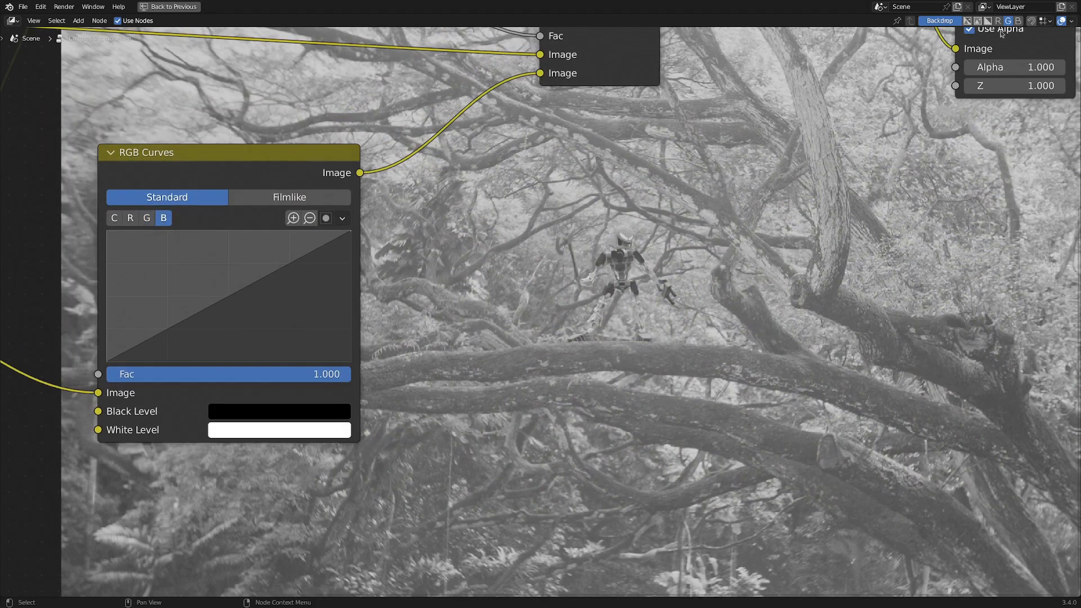
left_click(1017, 21)
scroll(746, 319, "up", 1)
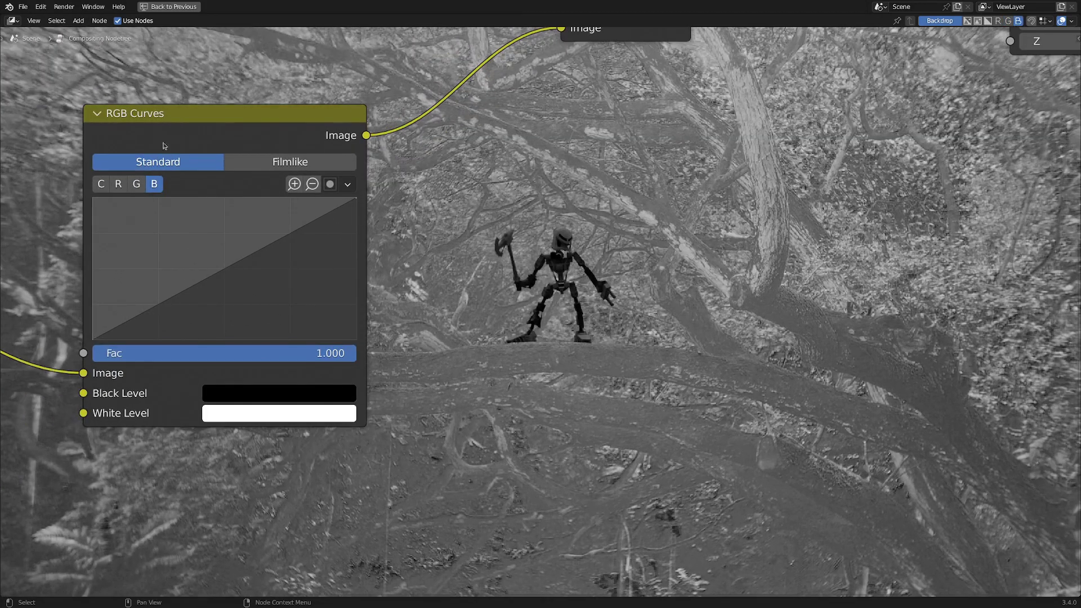
left_click_drag(93, 339, 93, 330)
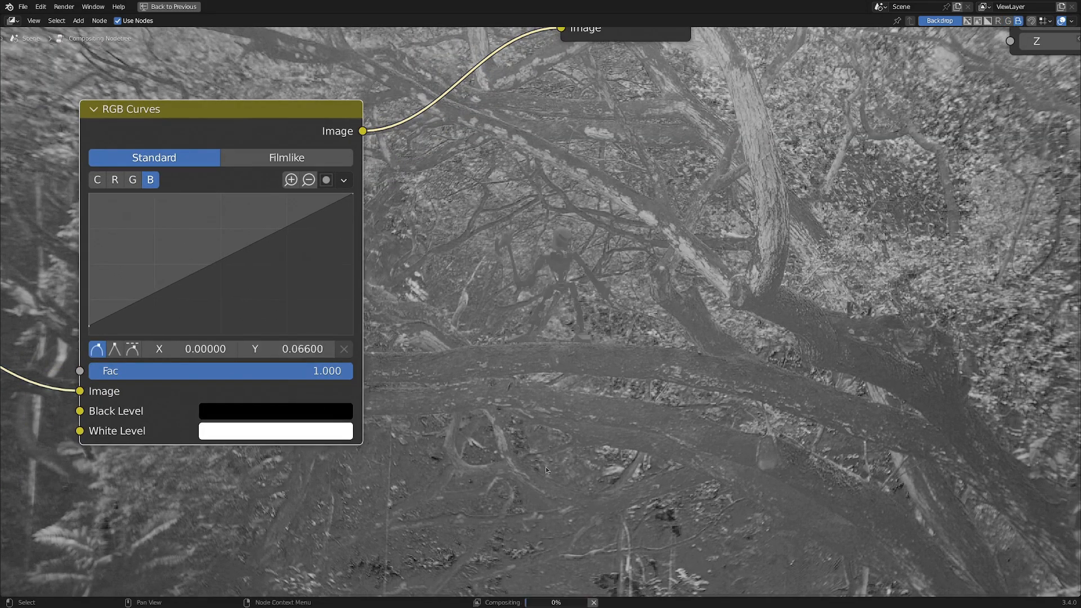
scroll(515, 376, "down", 2)
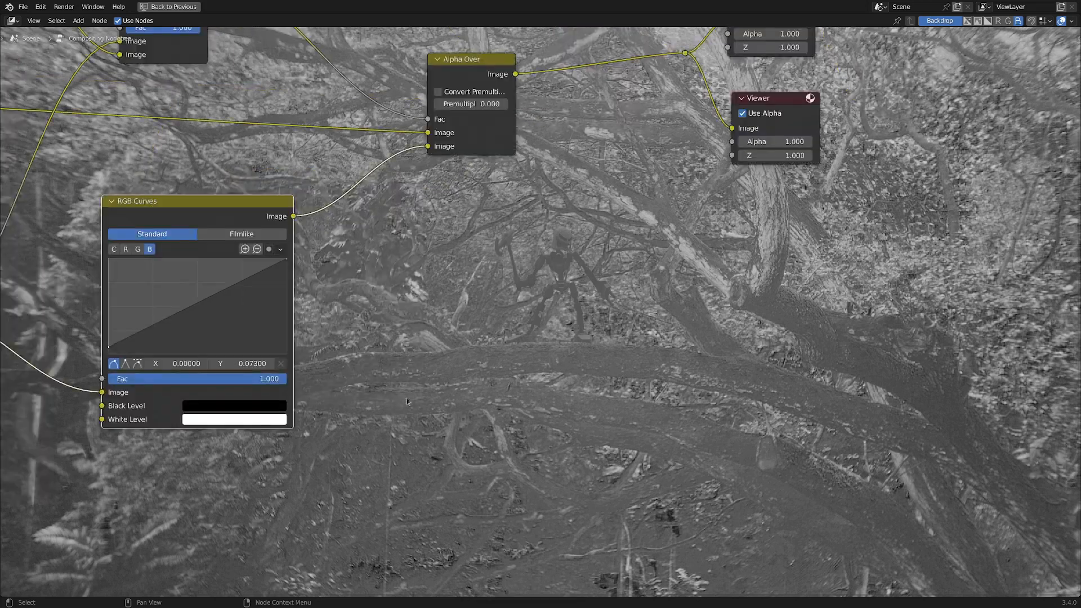
scroll(407, 398, "down", 2)
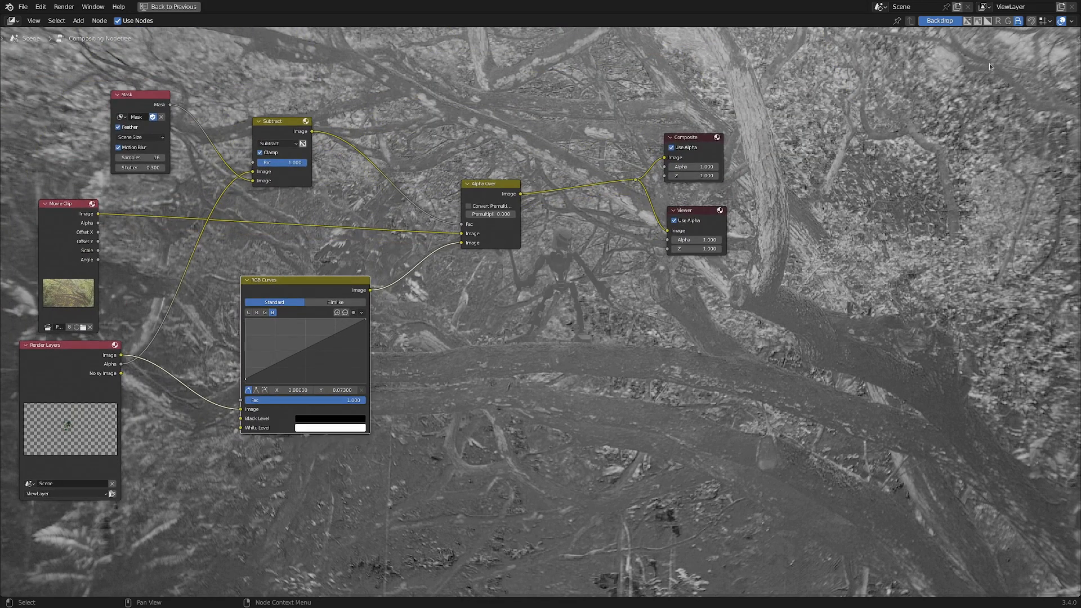
Show the backdrop in full colour and move the RGB Curves node lower to reveal the graded frame.
left_click(966, 20)
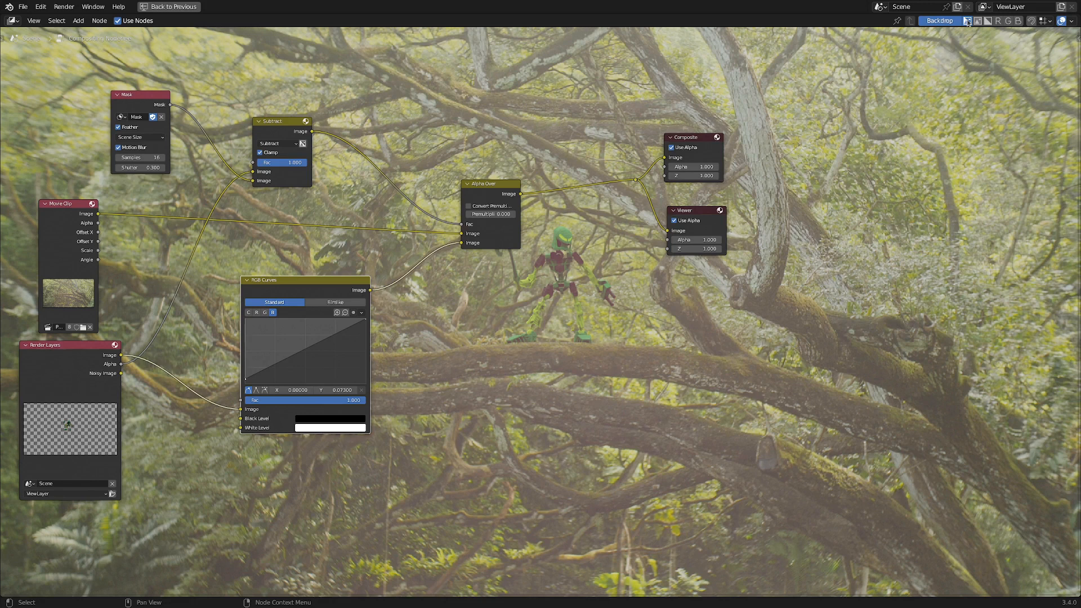
middle_click_drag(725, 365, 698, 241)
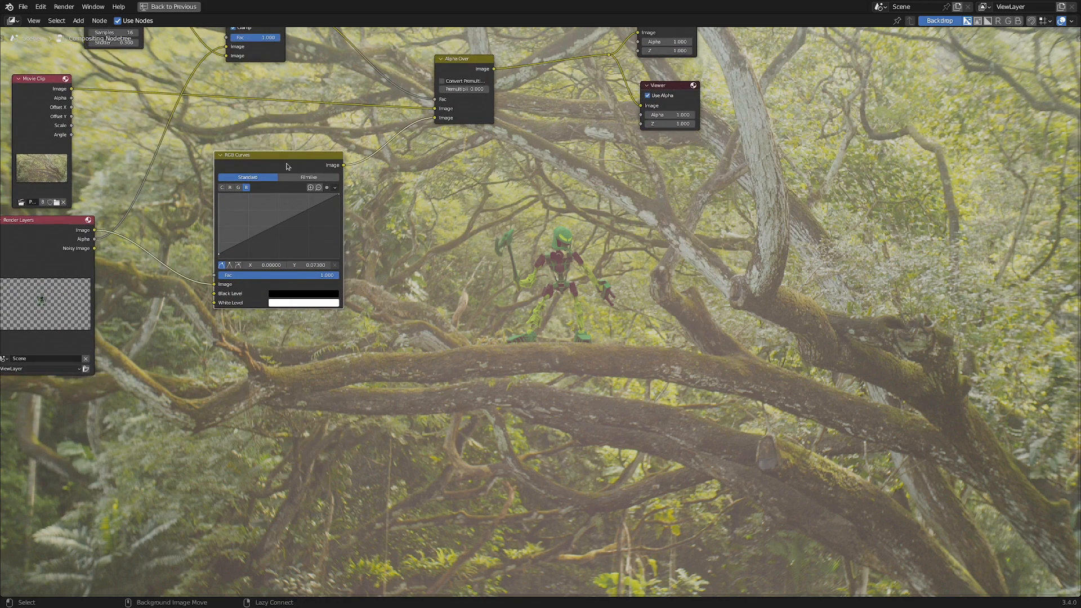
mouse_move(293, 168)
left_mouse_down("alt")
mouse_move(293, 334)
mouse_move(255, 215)
left_mouse_up("alt")
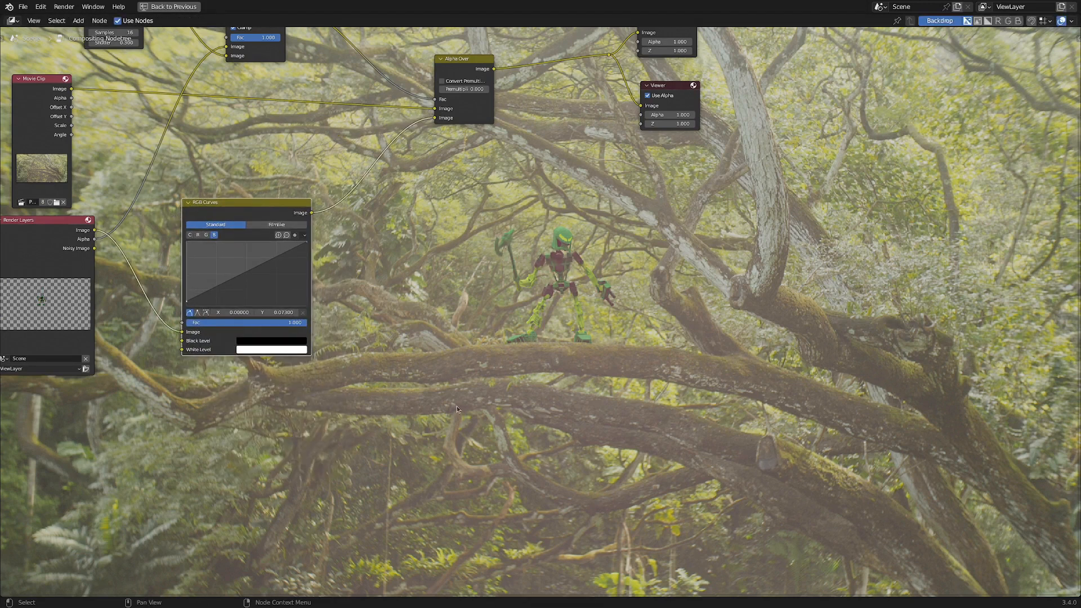
middle_click_drag(499, 407, 430, 330)
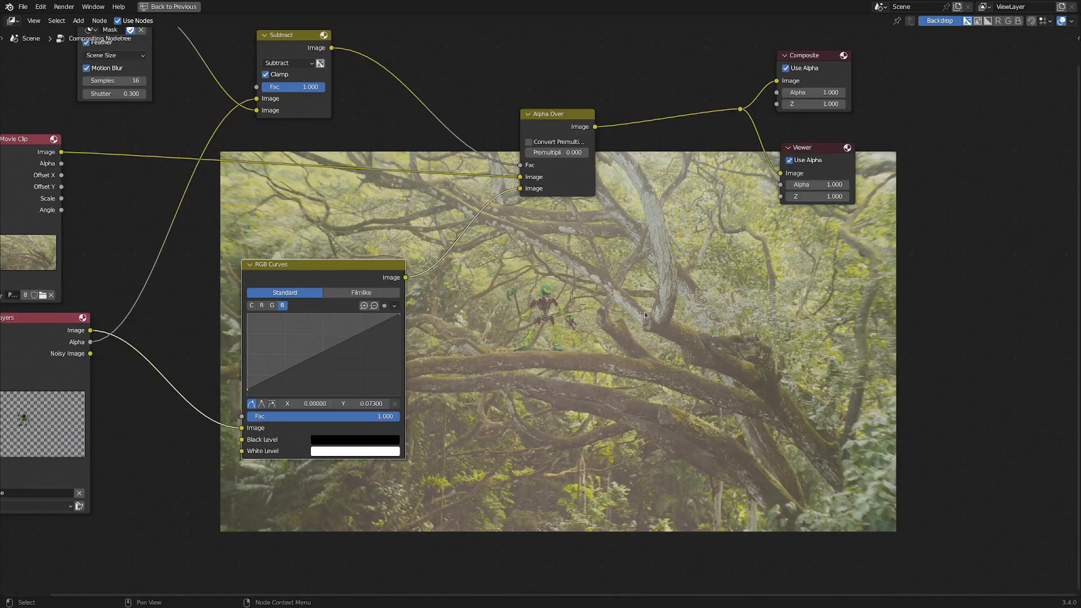